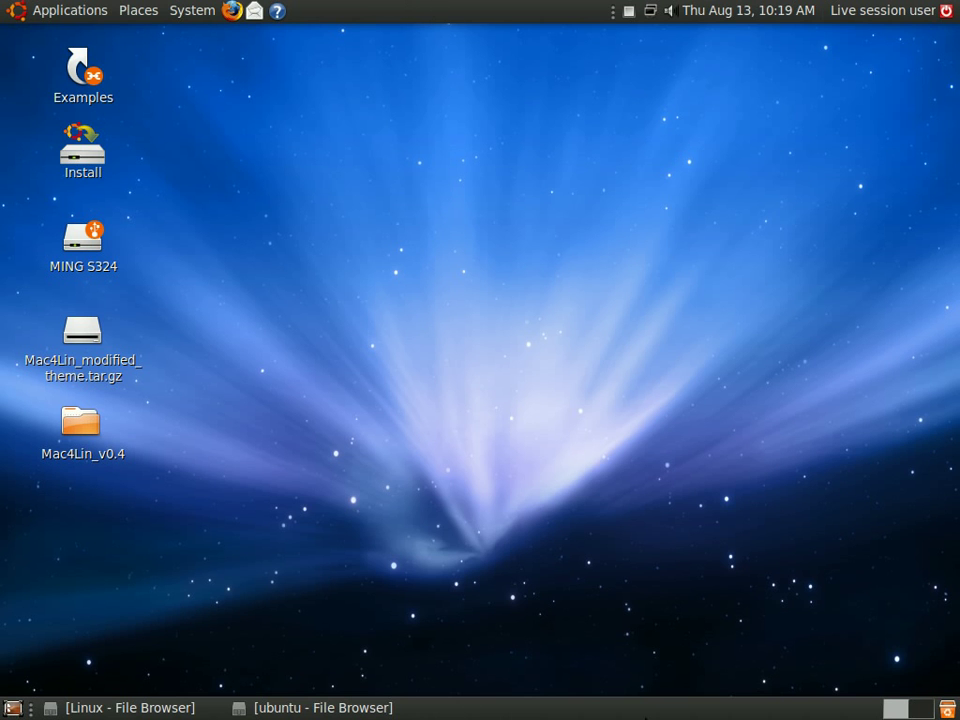
- Toggle the Linux and ubuntu file browsers from the taskbar, reorder their entries, and minimize both
{"action": "left_click", "coordinate": [279, 710]}
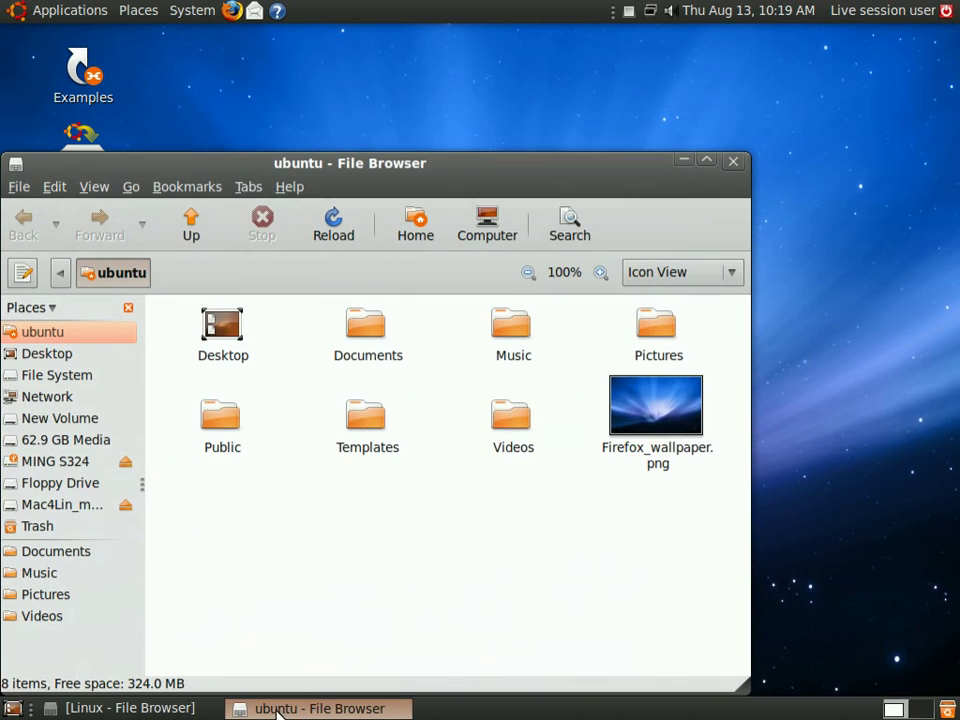
{"action": "left_click", "coordinate": [160, 710]}
{"action": "left_click", "coordinate": [163, 710]}
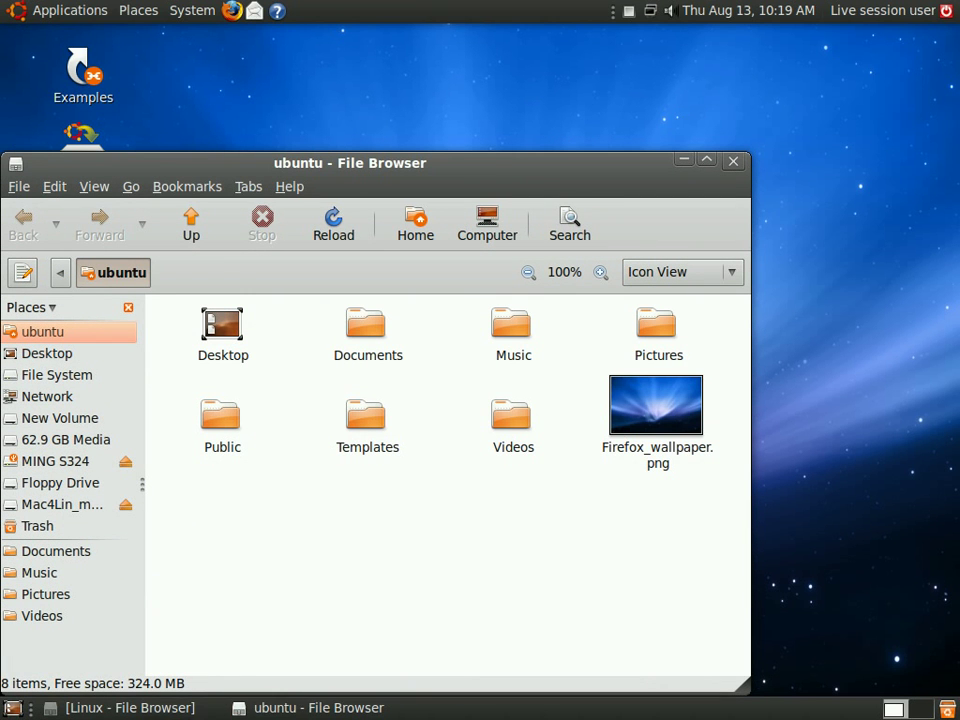
{"action": "left_click_drag", "start_coordinate": [304, 709], "coordinate": [78, 710]}
{"action": "left_click", "coordinate": [685, 160]}
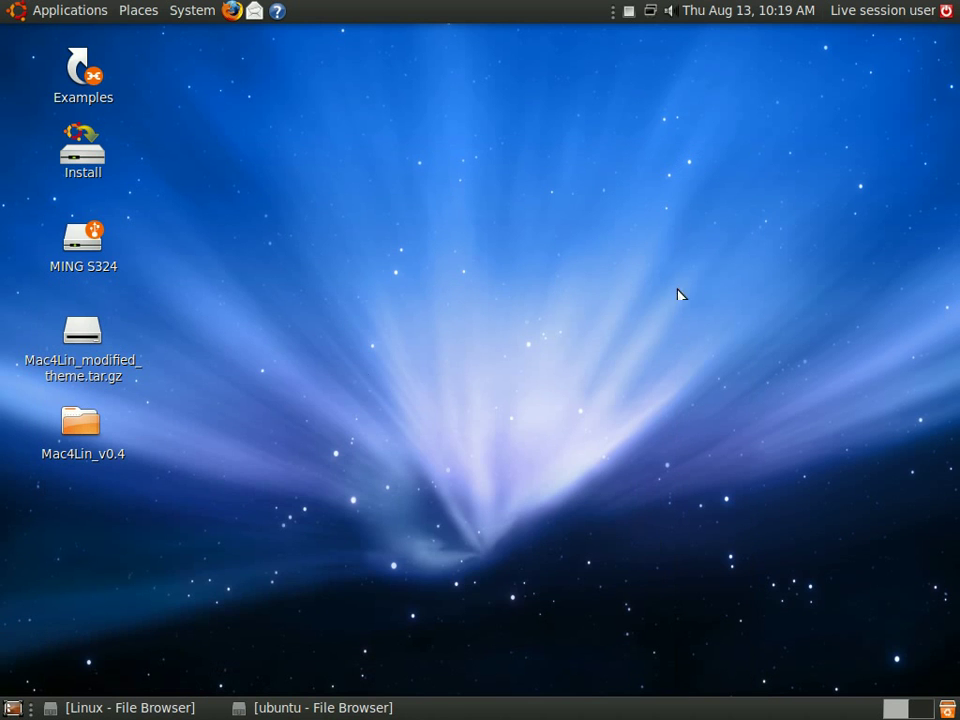
{"action": "left_click_drag", "start_coordinate": [364, 373], "coordinate": [214, 562]}
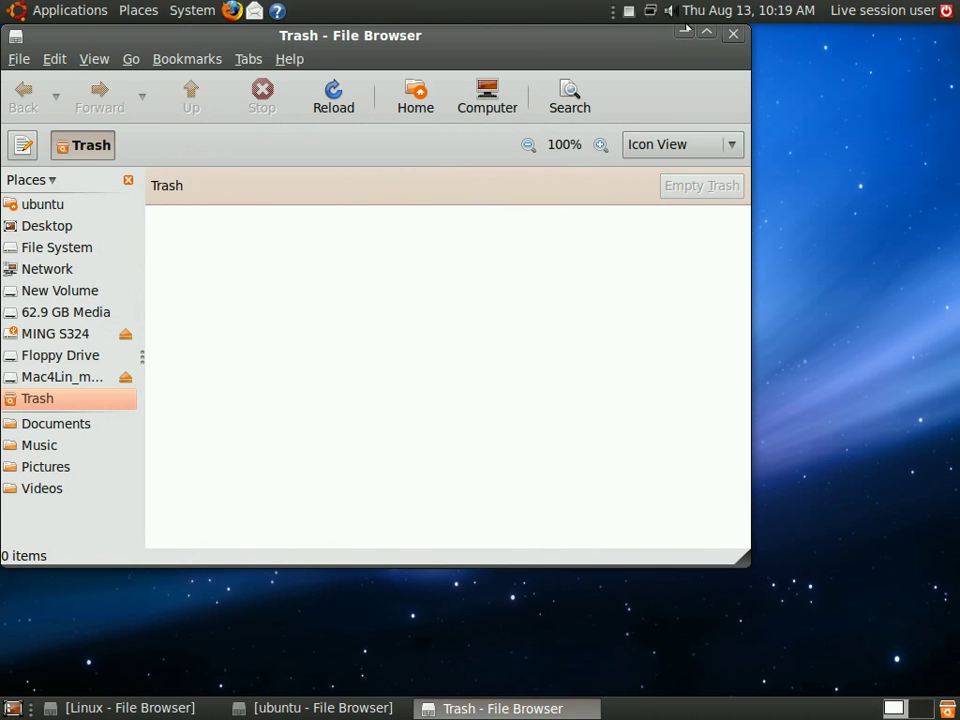
- Close the Trash window and switch back and forth between the two workspaces
{"action": "left_click", "coordinate": [734, 34]}
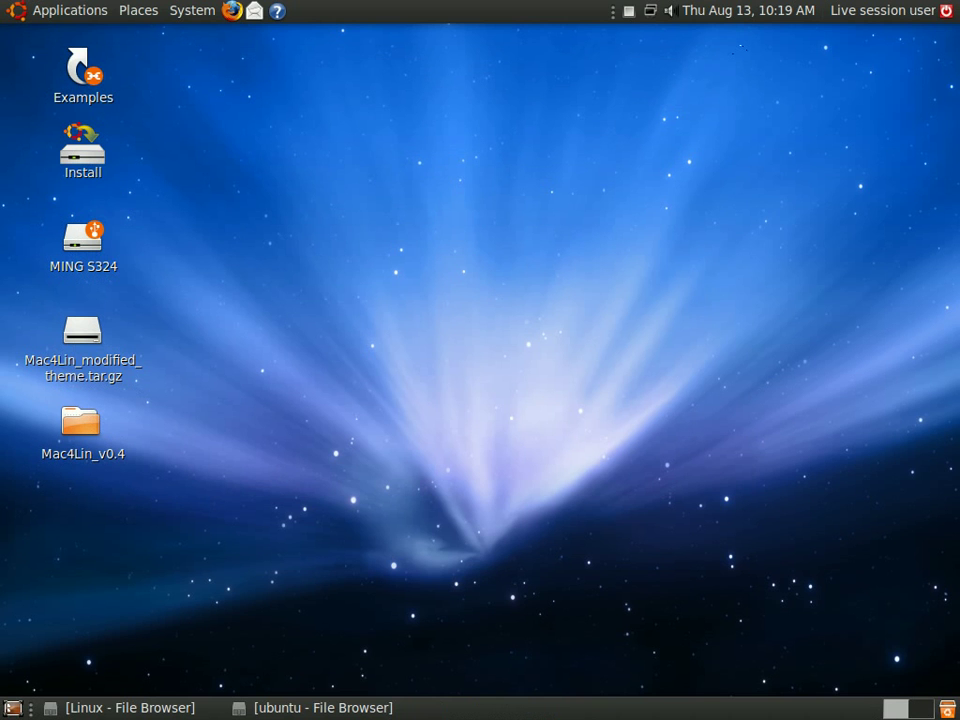
{"action": "left_click", "coordinate": [922, 709]}
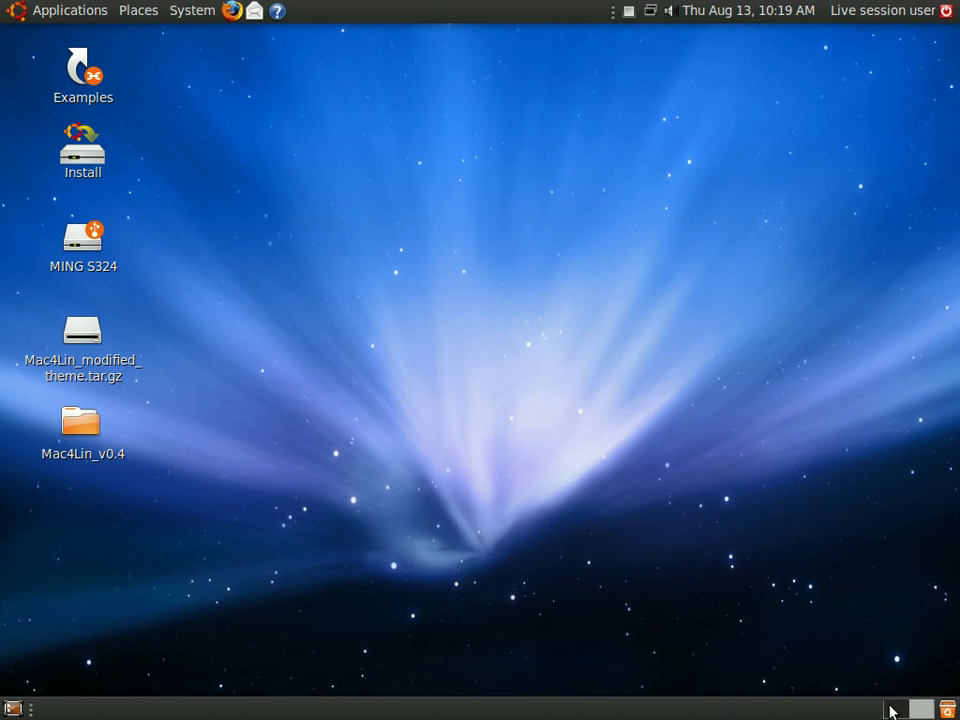
{"action": "left_click", "coordinate": [893, 708]}
{"action": "left_click", "coordinate": [920, 708]}
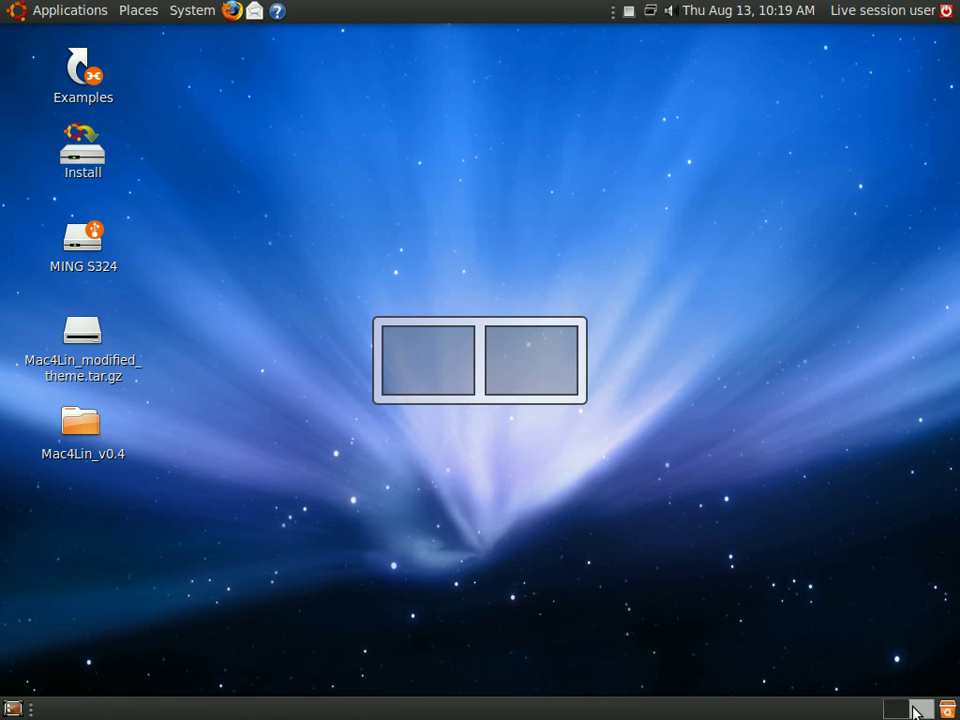
{"action": "left_click", "coordinate": [893, 708]}
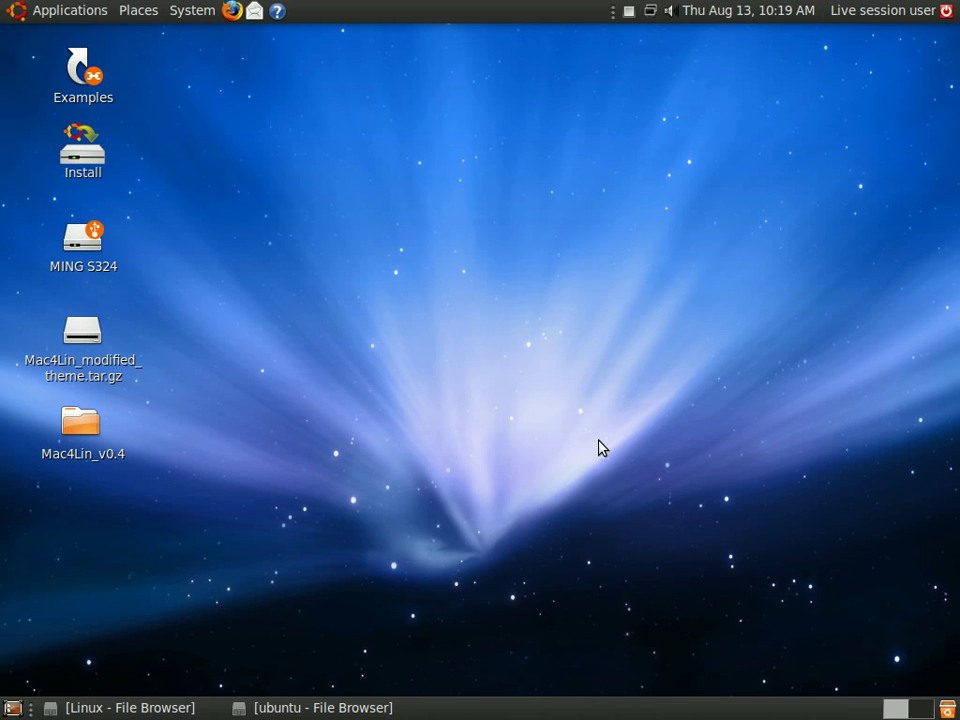
- Restore both file browsers, then use Show Desktop to hide them, leaving a bare desktop
{"action": "left_click", "coordinate": [171, 707]}
{"action": "left_click", "coordinate": [294, 707]}
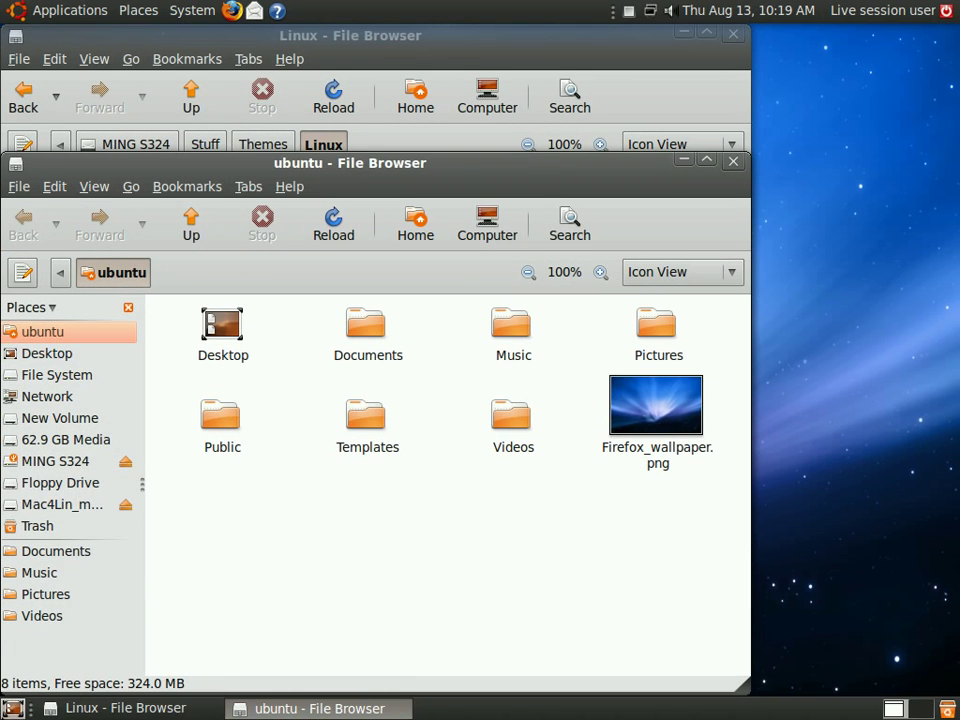
{"action": "left_click", "coordinate": [13, 708]}
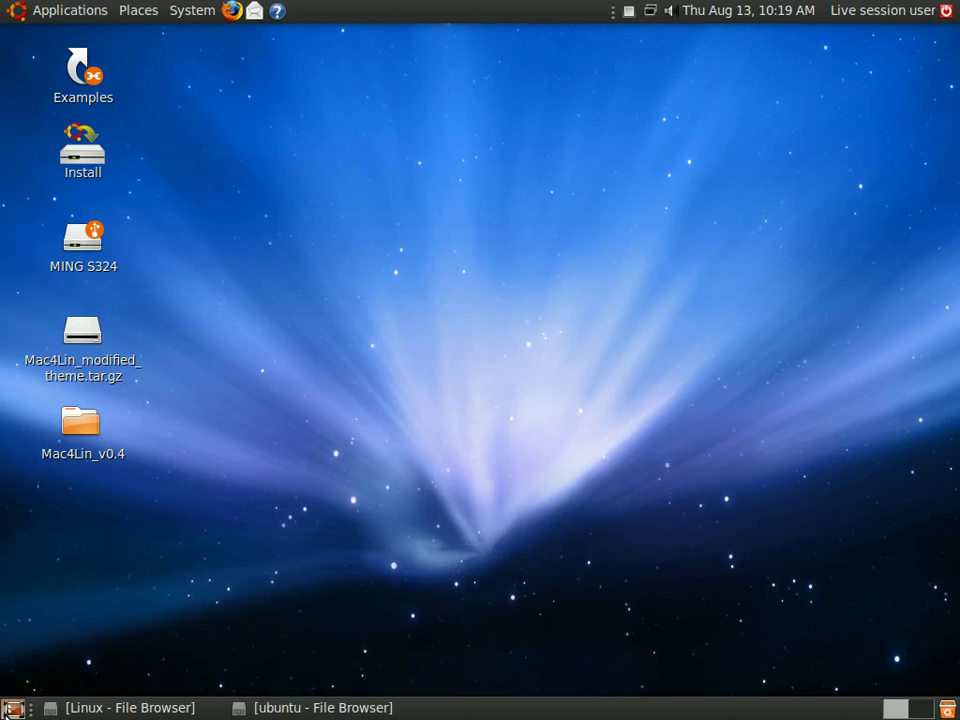
{"action": "left_click", "coordinate": [13, 708]}
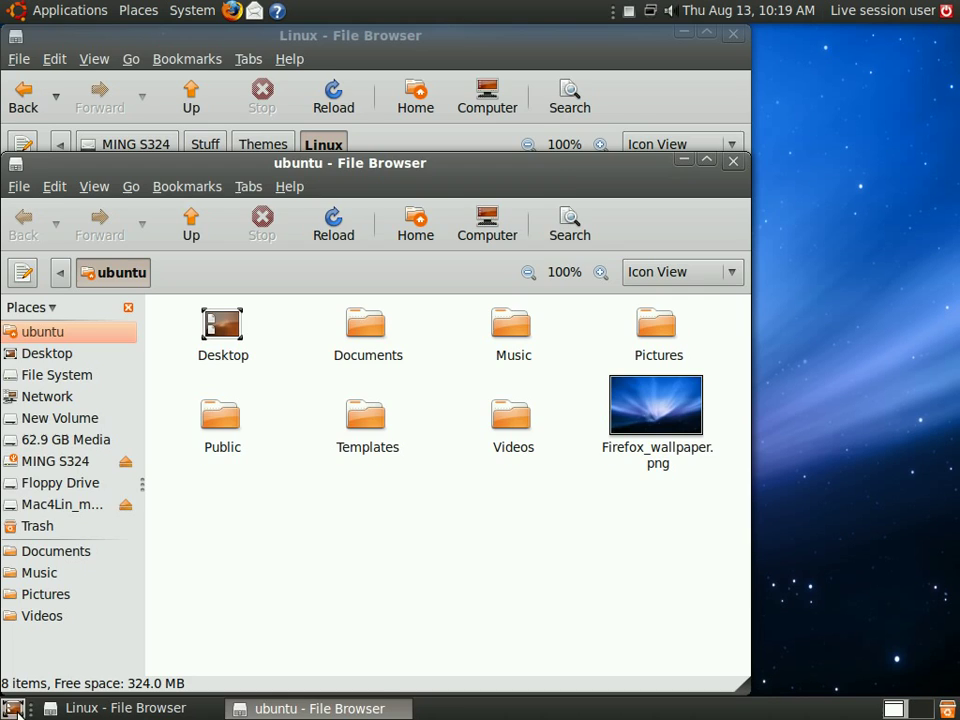
{"action": "left_click", "coordinate": [13, 708]}
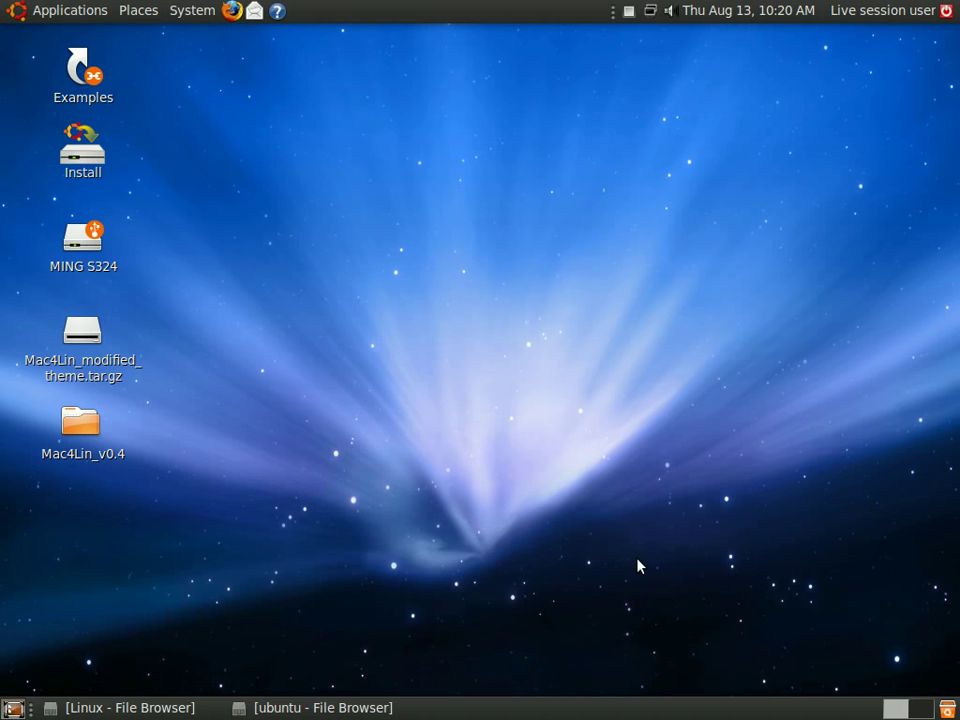
{"action": "left_click", "coordinate": [3, 10]}
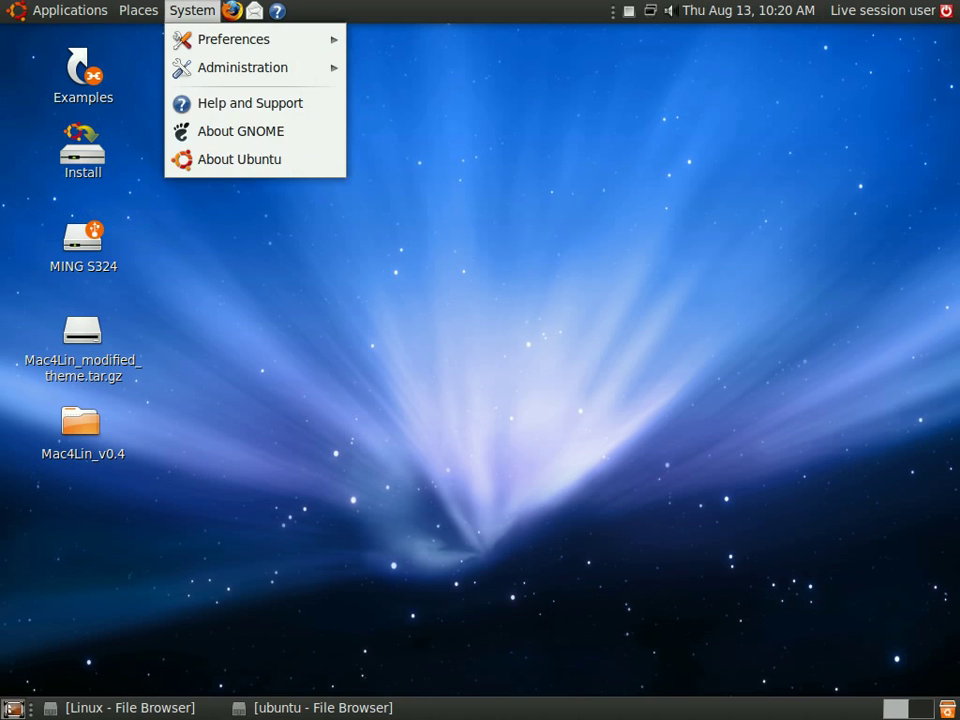
{"action": "left_click", "coordinate": [200, 10]}
{"action": "left_click", "coordinate": [15, 10]}
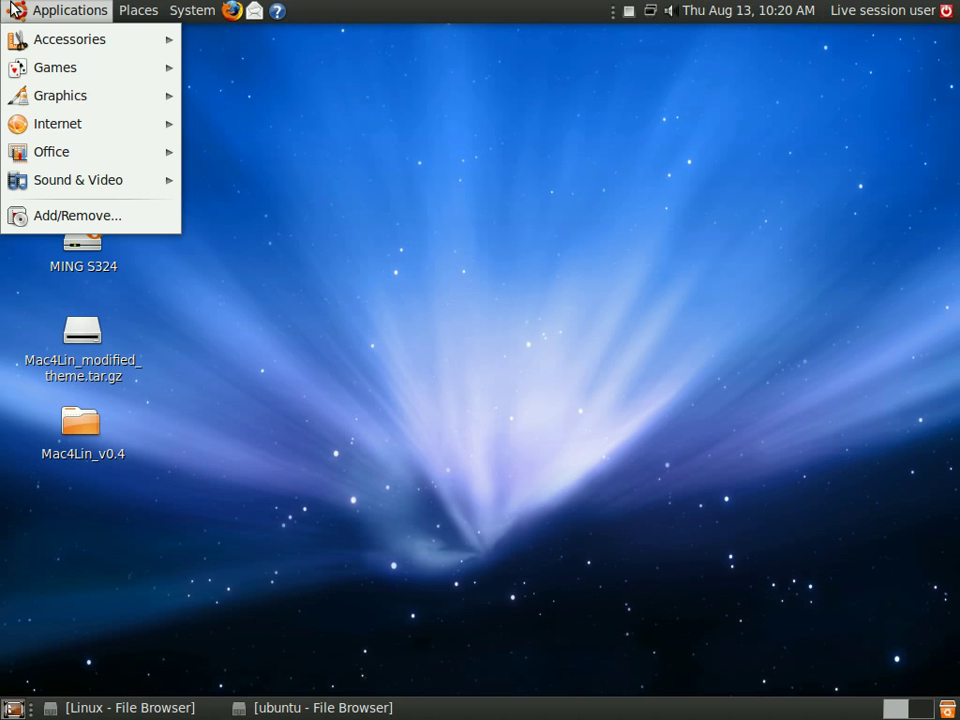
{"action": "left_click", "coordinate": [22, 10]}
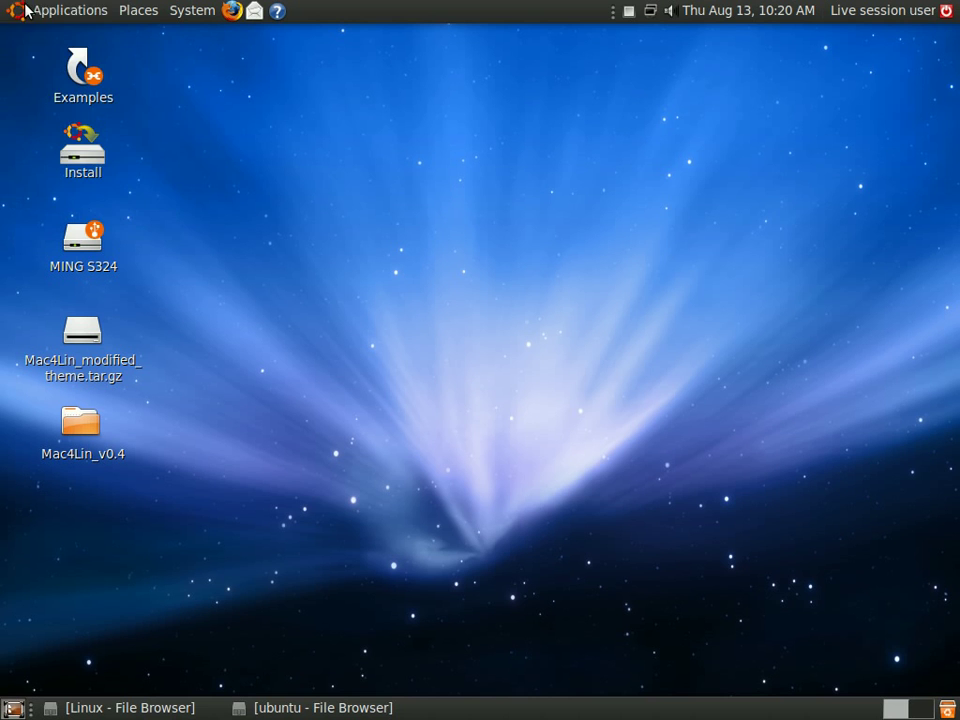
{"action": "left_click", "coordinate": [27, 12]}
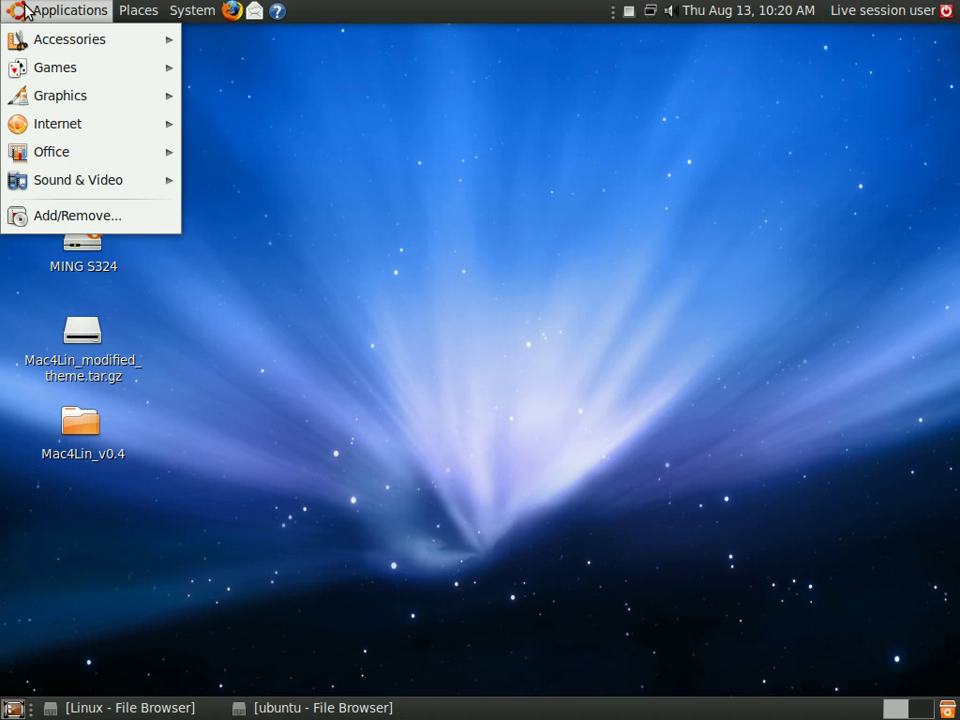
{"action": "mouse_move", "coordinate": [55, 48]}
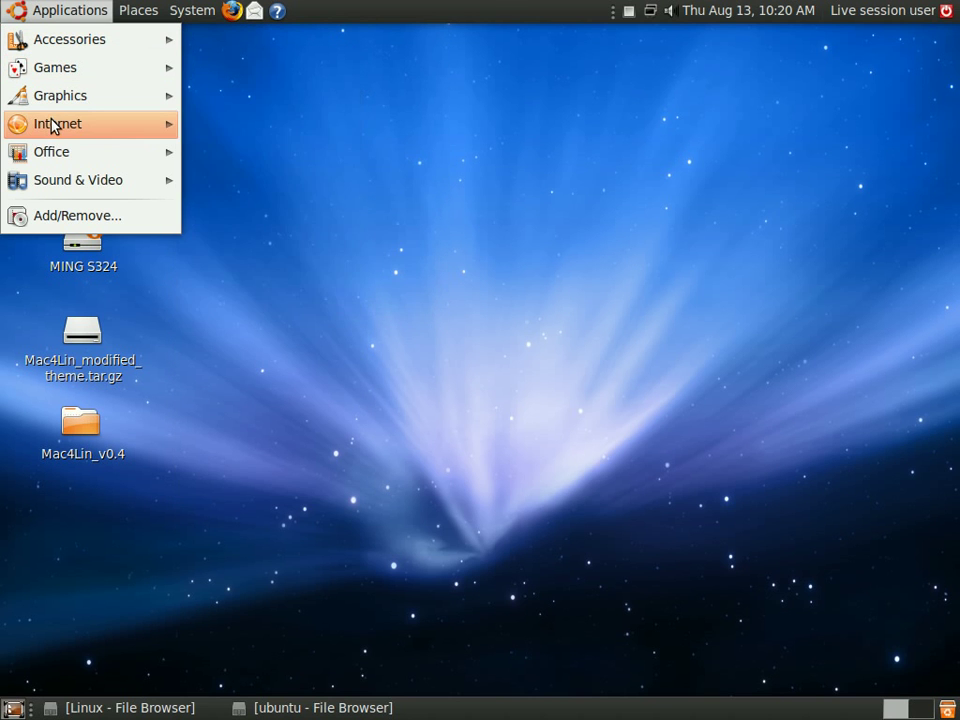
{"action": "mouse_move", "coordinate": [54, 124]}
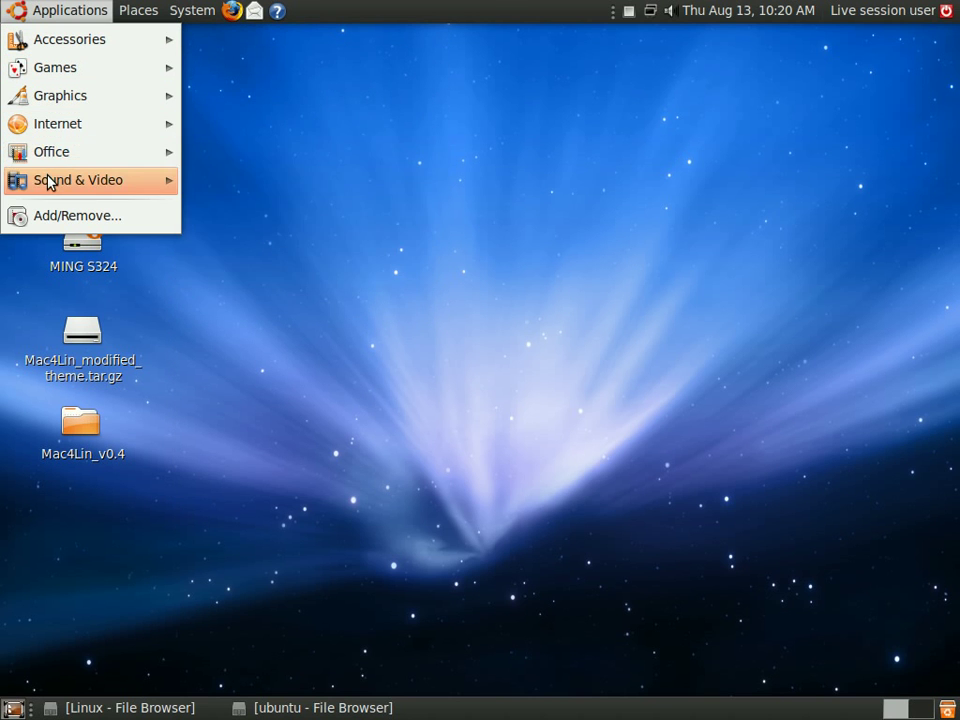
{"action": "mouse_move", "coordinate": [48, 182]}
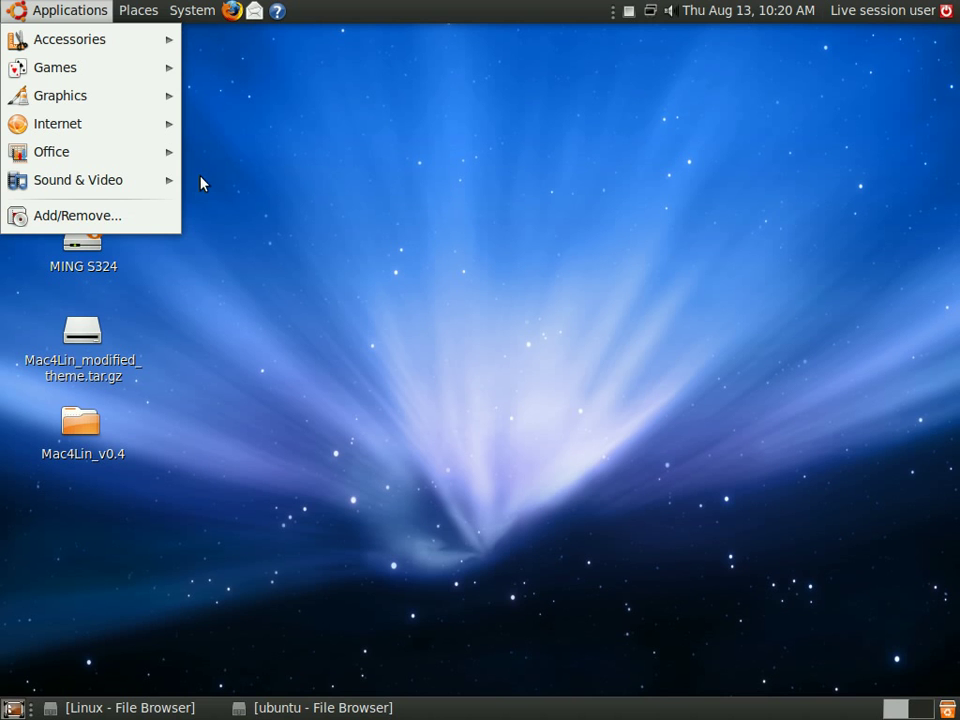
{"action": "key", "text": "Escape"}
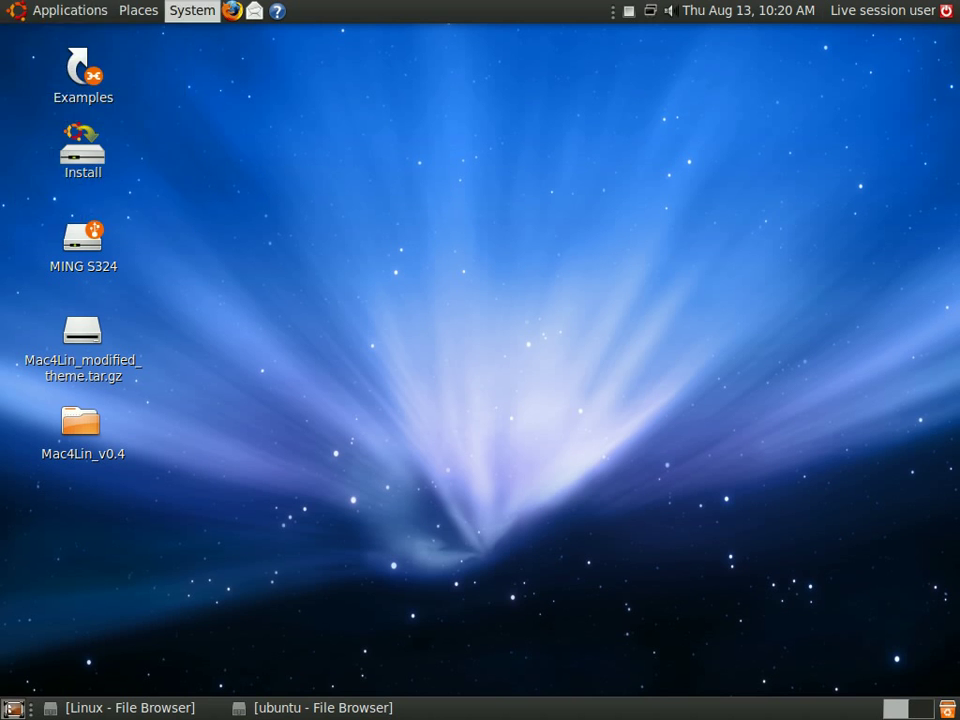
- Open the Places menu, look over Recent Documents, then dismiss the menus
{"action": "left_click", "coordinate": [96, 9]}
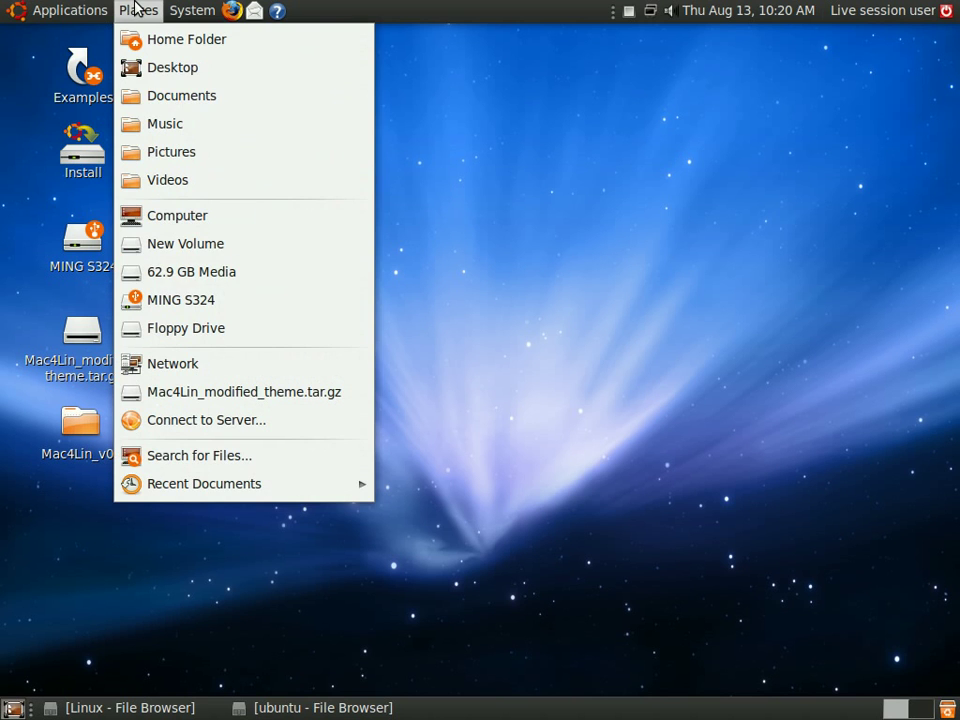
{"action": "left_click", "coordinate": [137, 8]}
{"action": "left_click", "coordinate": [140, 9]}
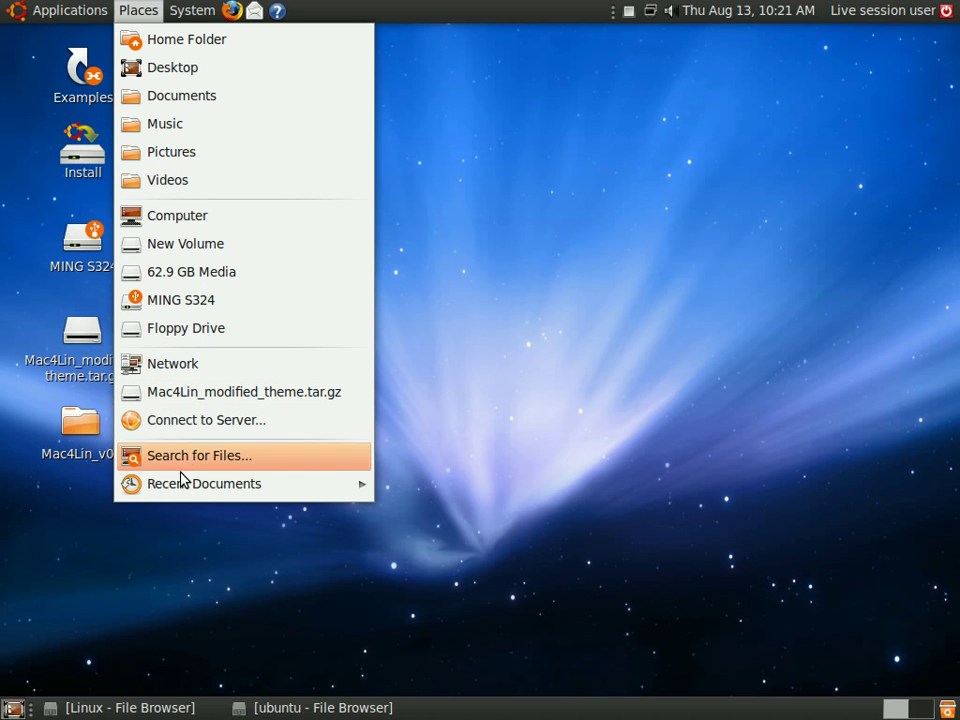
{"action": "mouse_move", "coordinate": [193, 489]}
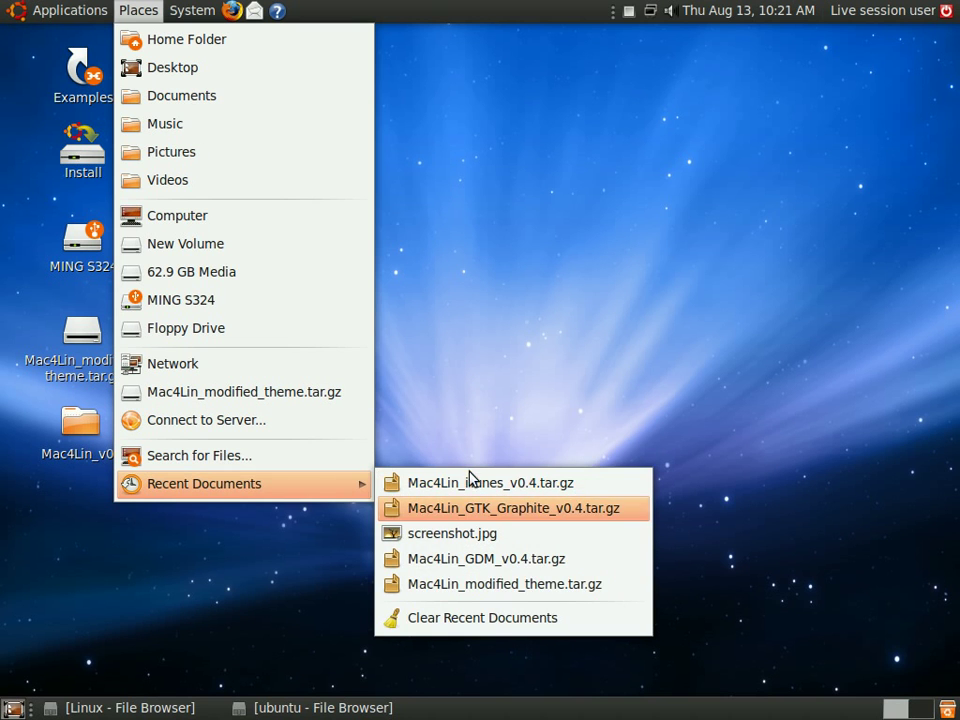
{"action": "left_click", "coordinate": [540, 291]}
{"action": "left_click", "coordinate": [195, 11]}
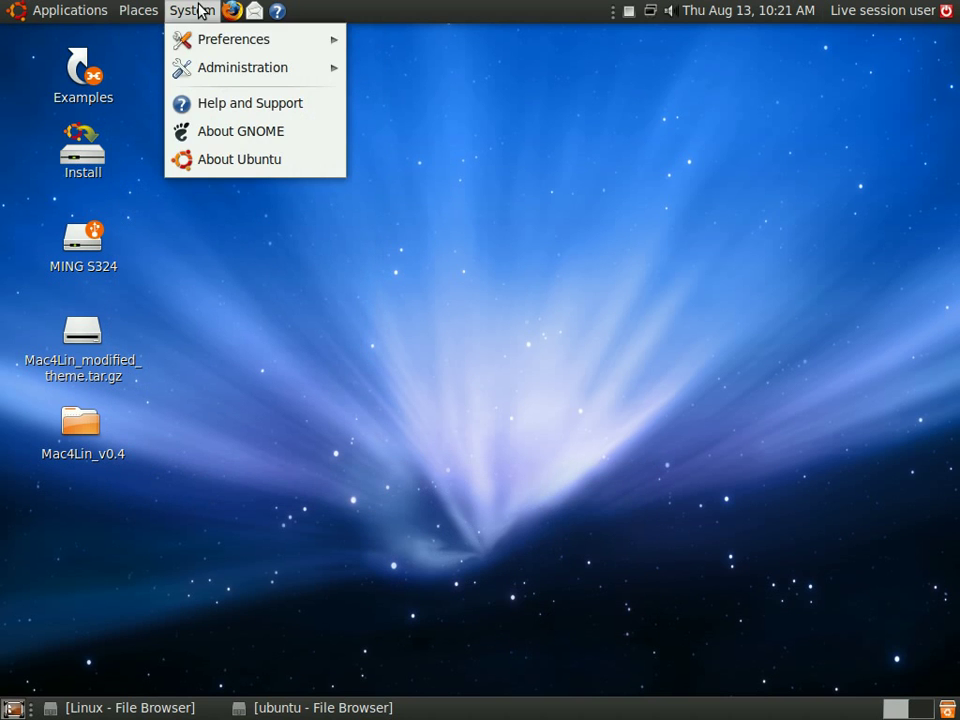
{"action": "mouse_move", "coordinate": [208, 51]}
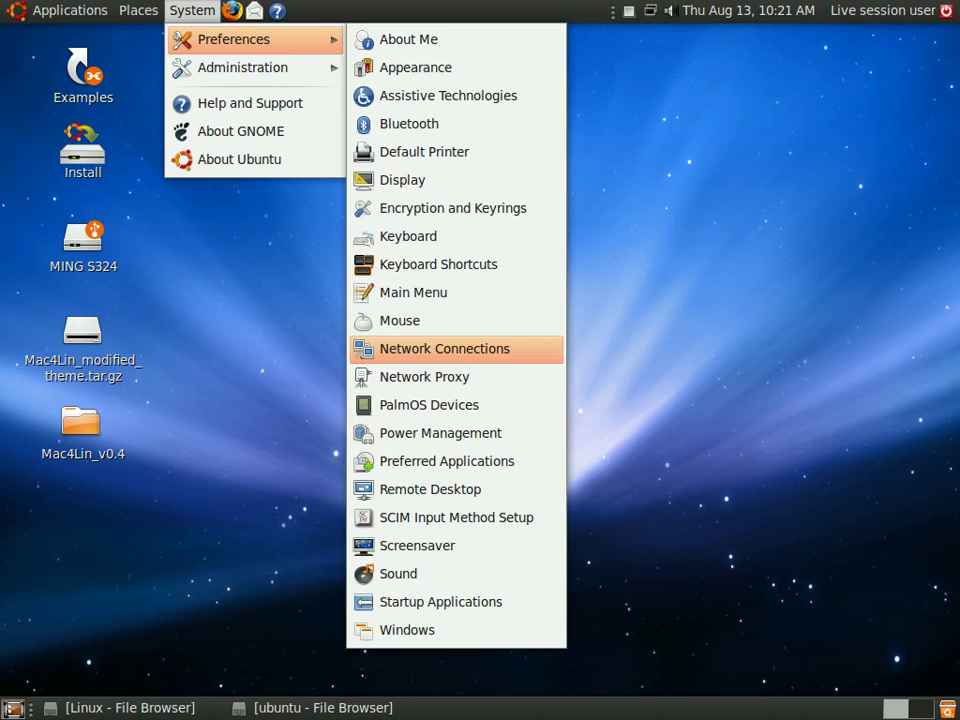
{"action": "mouse_move", "coordinate": [302, 70]}
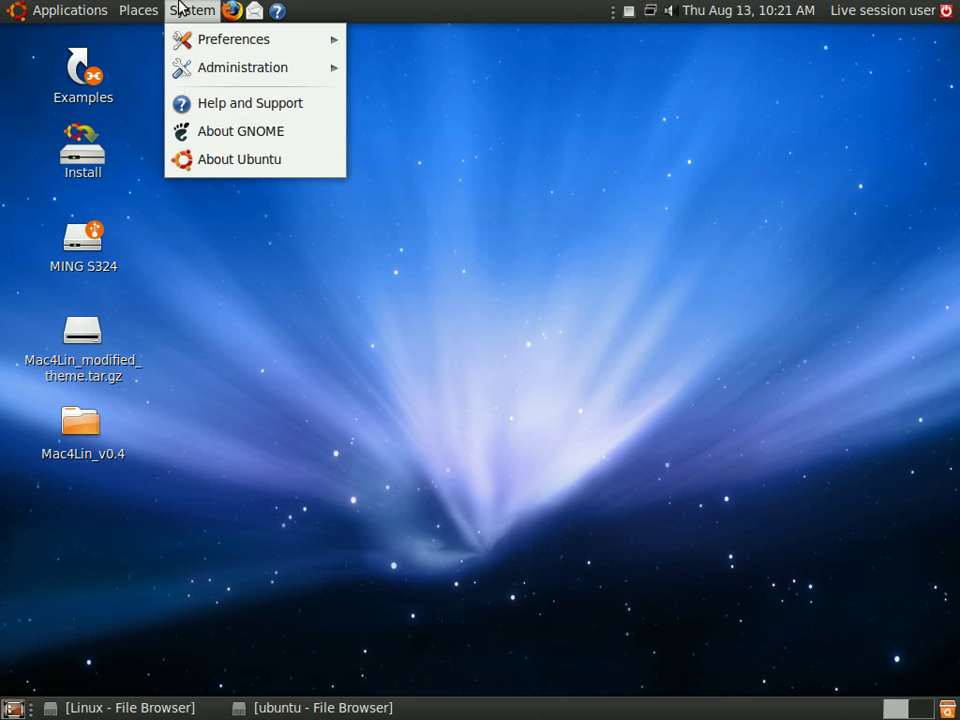
{"action": "left_click", "coordinate": [182, 10]}
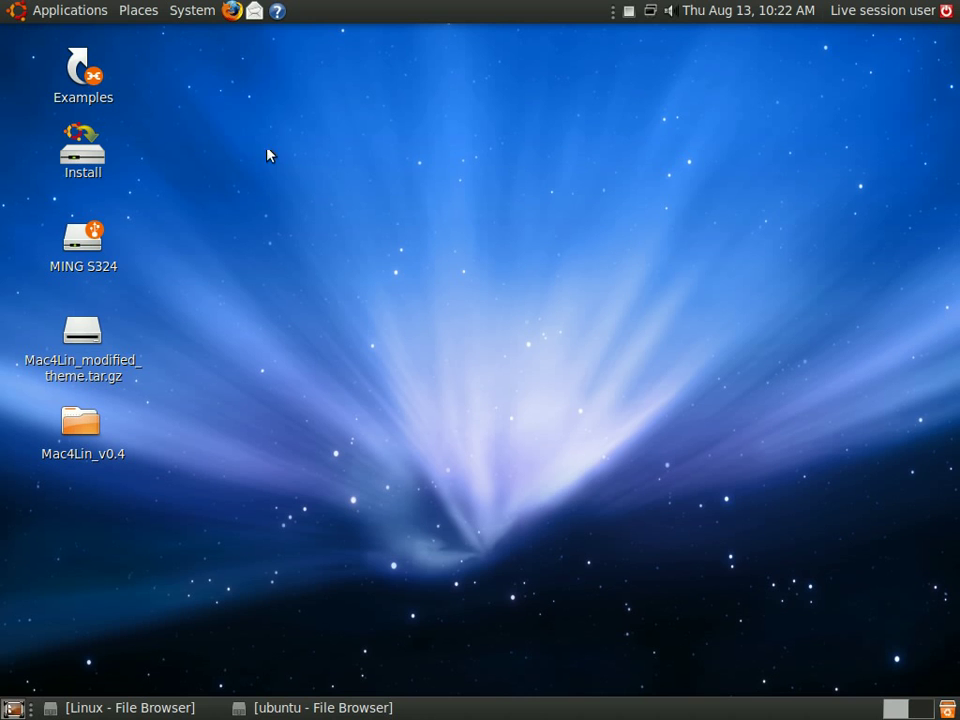
{"action": "left_click_drag", "start_coordinate": [267, 150], "coordinate": [190, 50]}
{"action": "left_click", "coordinate": [948, 9]}
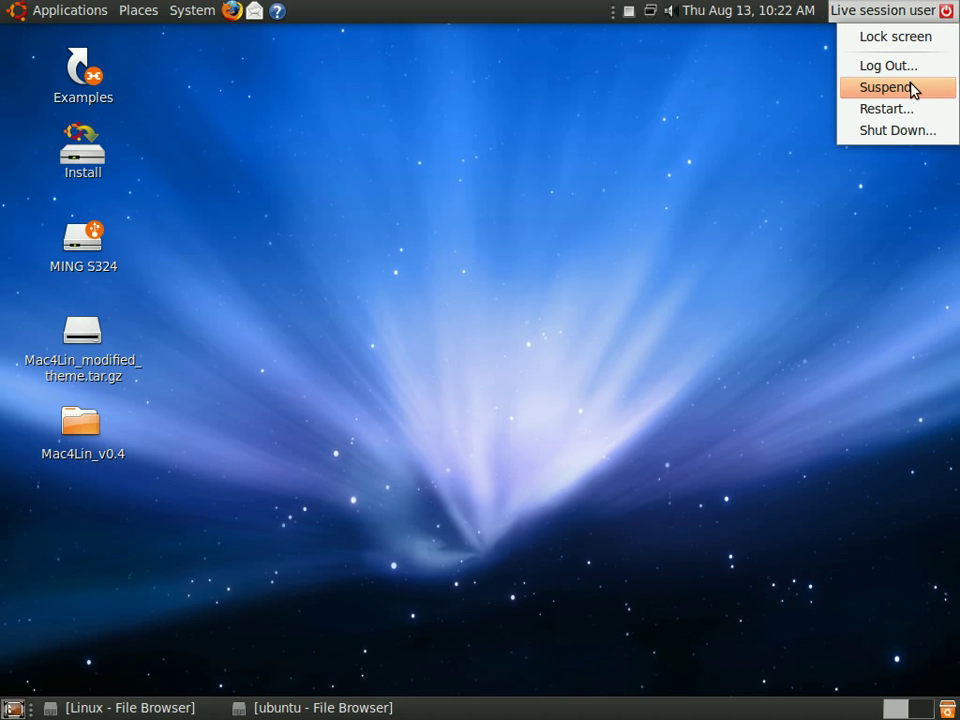
{"action": "left_click", "coordinate": [878, 8]}
{"action": "left_click", "coordinate": [700, 10]}
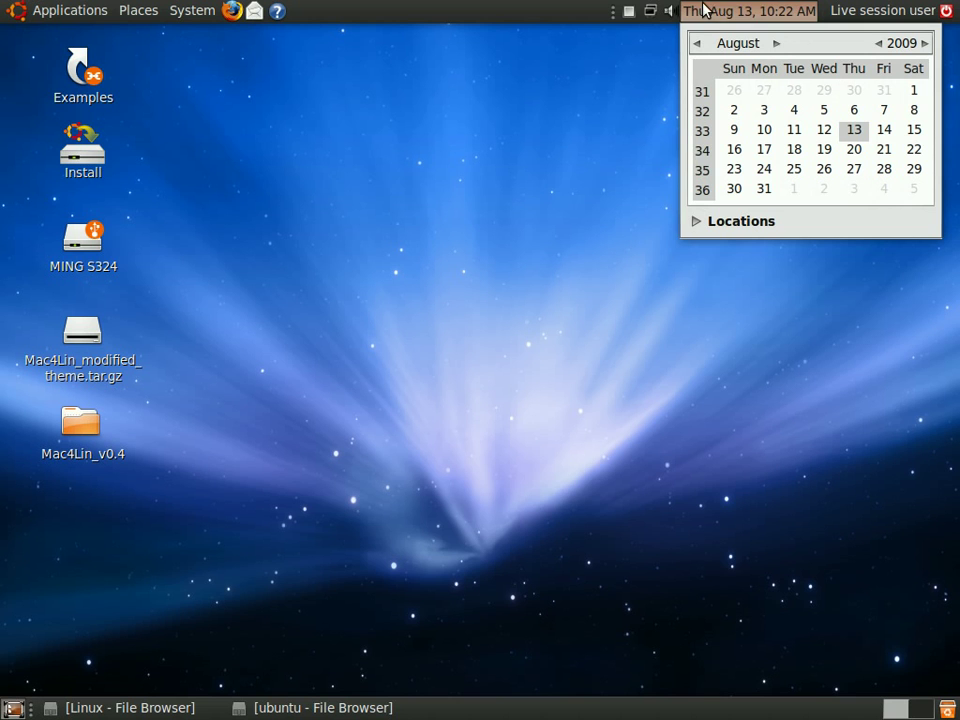
{"action": "left_click", "coordinate": [724, 223]}
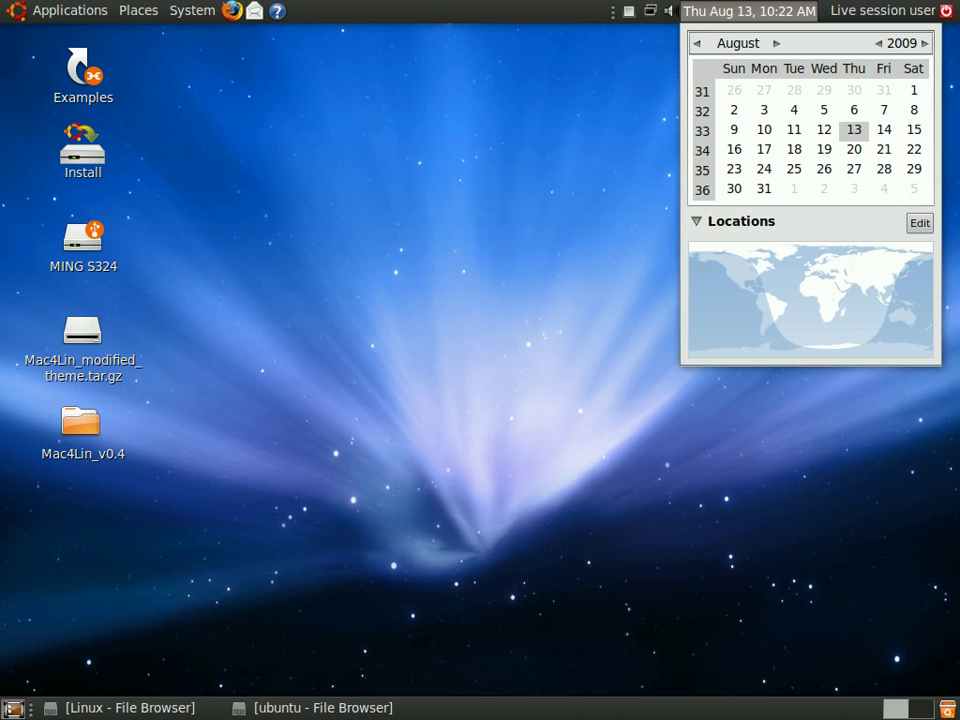
{"action": "left_click", "coordinate": [739, 221]}
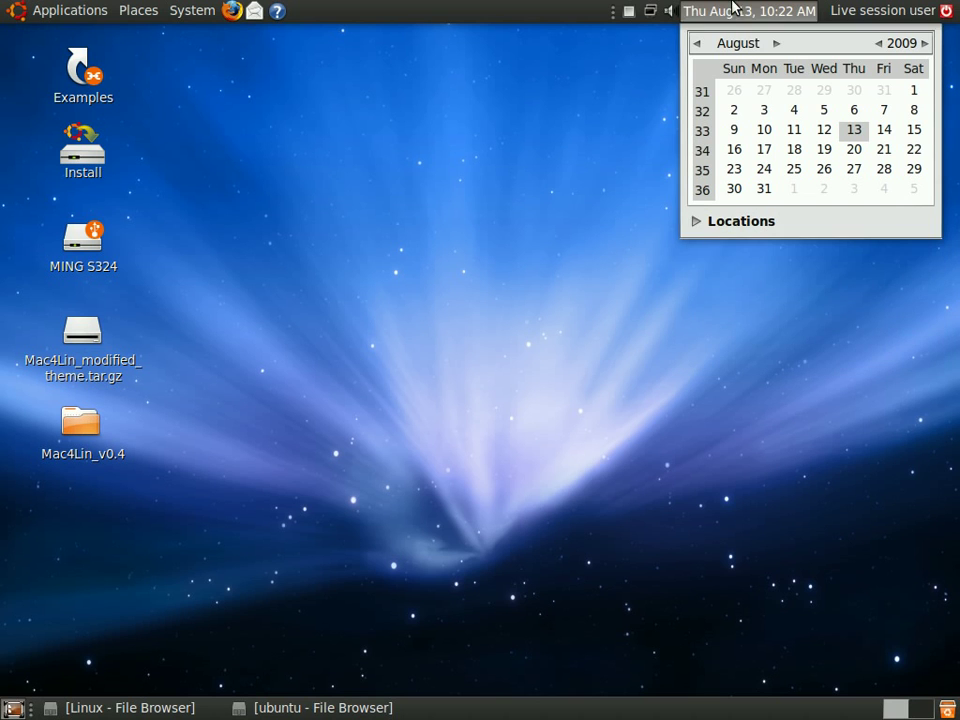
{"action": "left_click", "coordinate": [728, 13]}
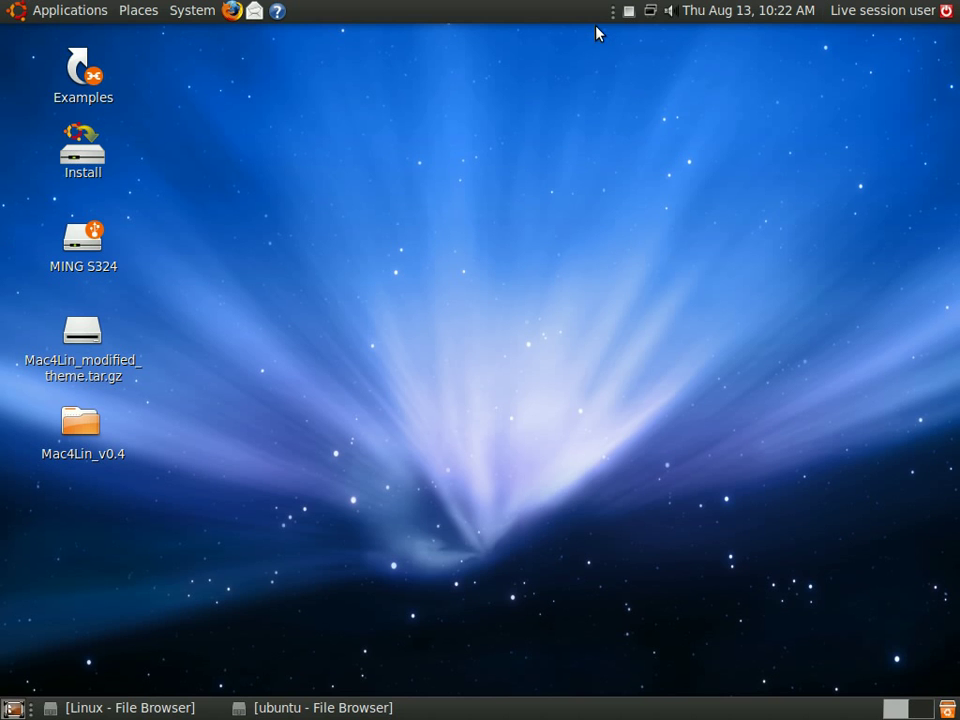
- Move the clock to the right end of the bottom panel and check its calendar
{"action": "right_click", "coordinate": [750, 12]}
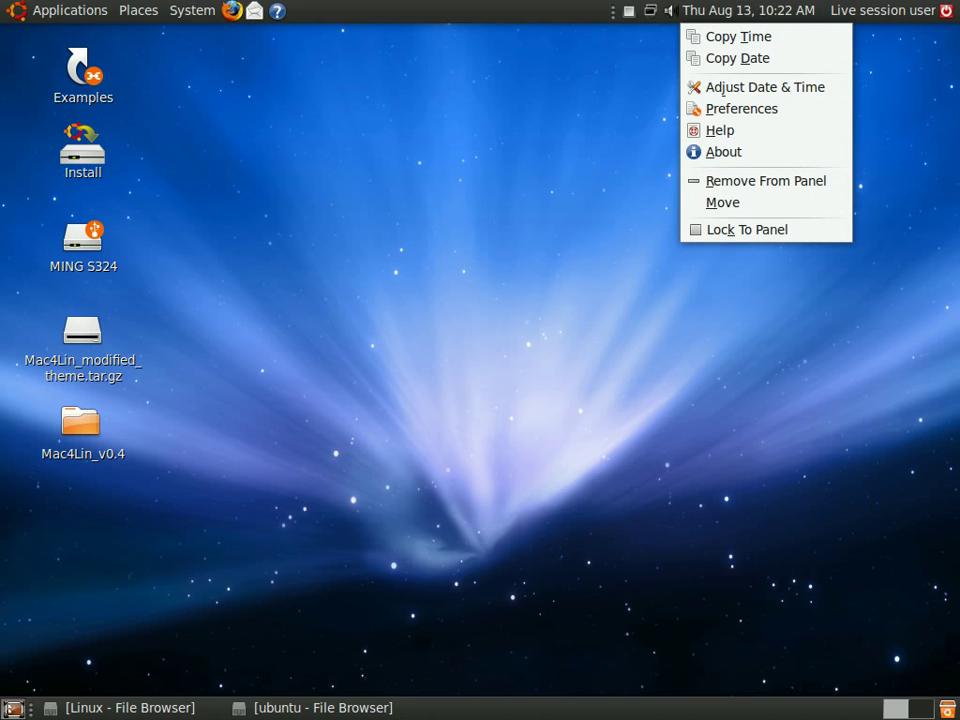
{"action": "left_click", "coordinate": [230, 271]}
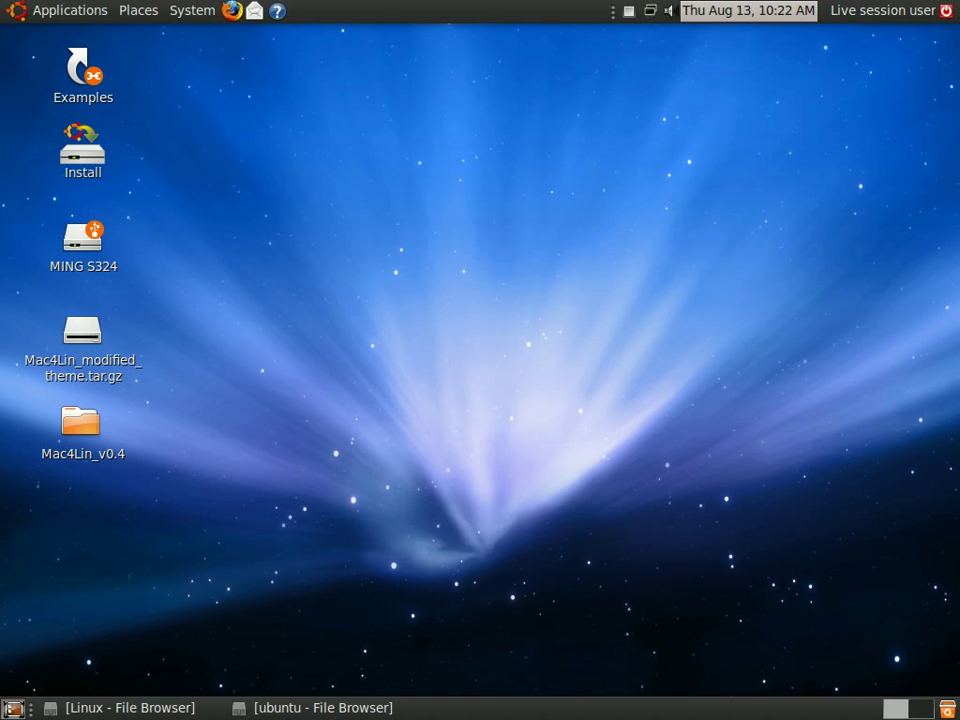
{"action": "right_click", "coordinate": [777, 8]}
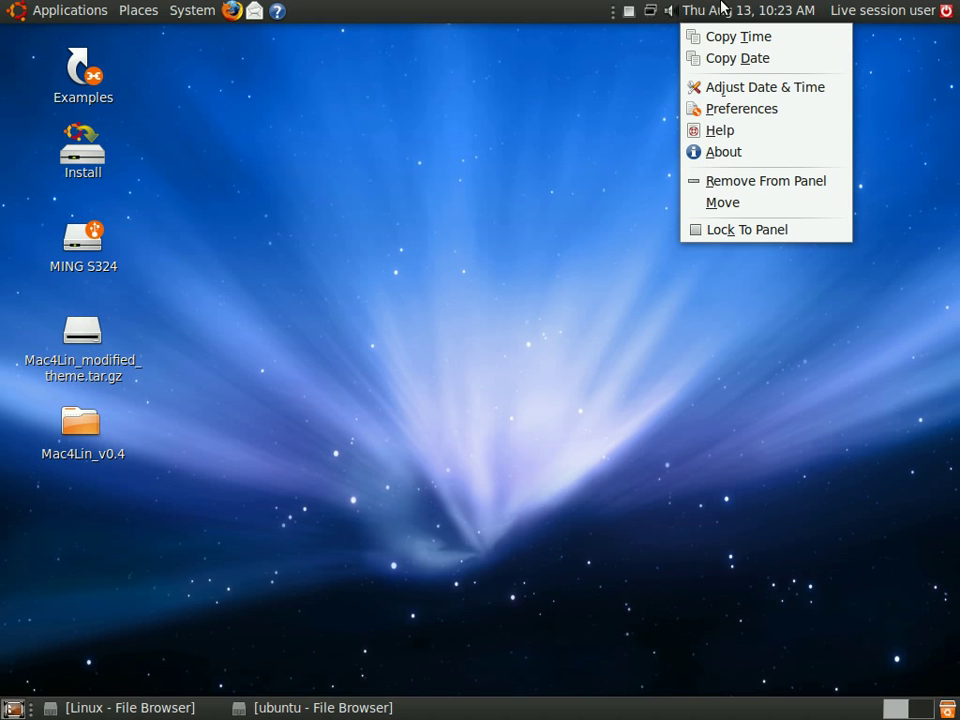
{"action": "left_click", "coordinate": [735, 203]}
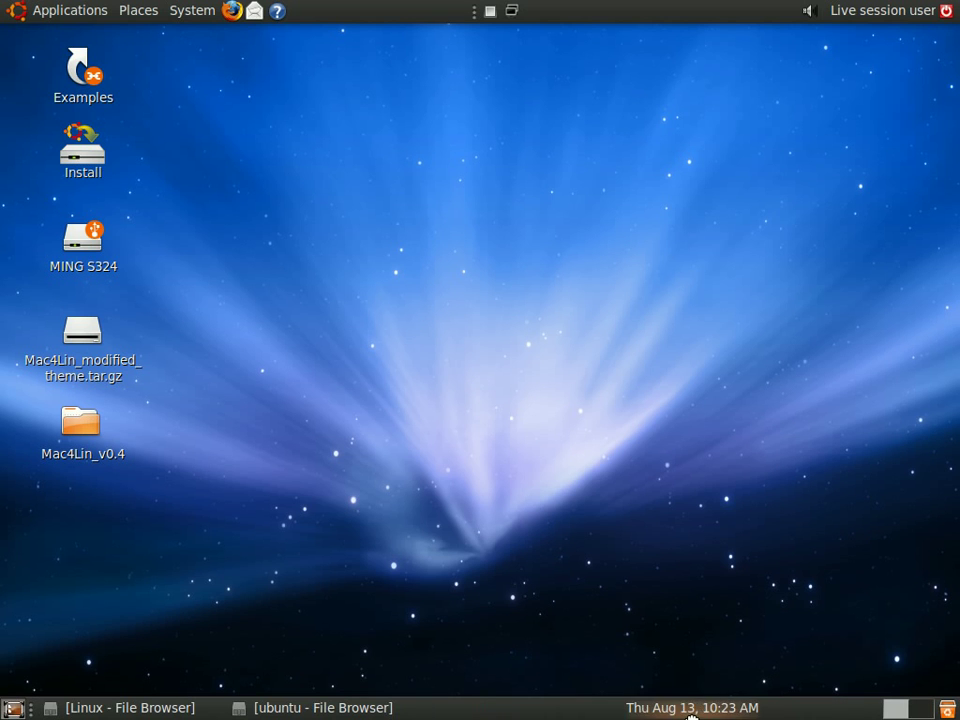
{"action": "key", "text": "Escape"}
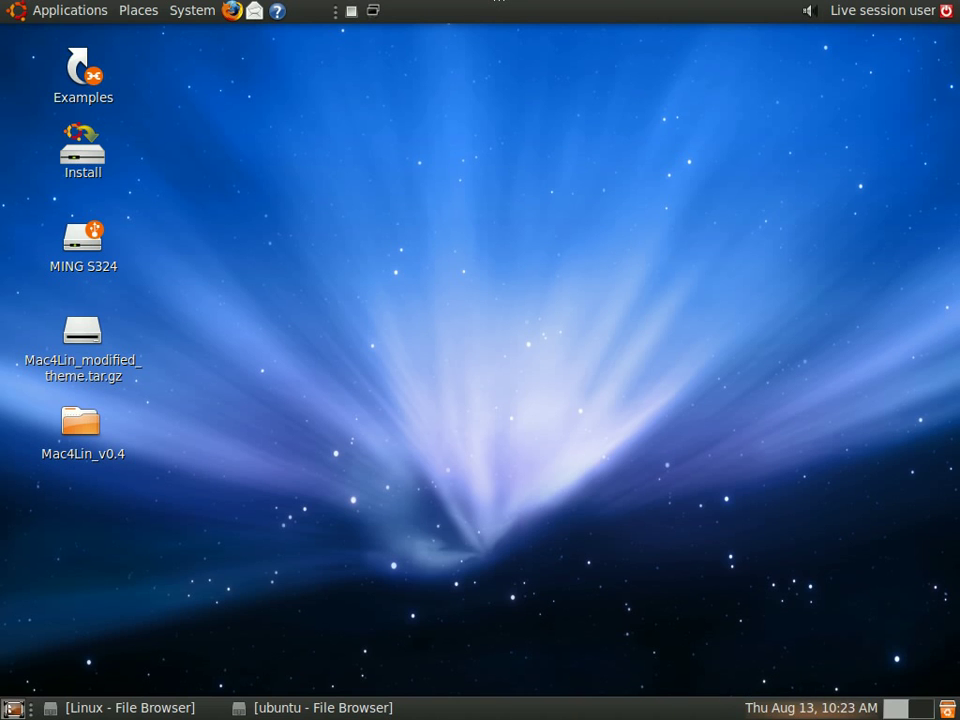
{"action": "left_click", "coordinate": [800, 710]}
{"action": "left_click", "coordinate": [800, 710]}
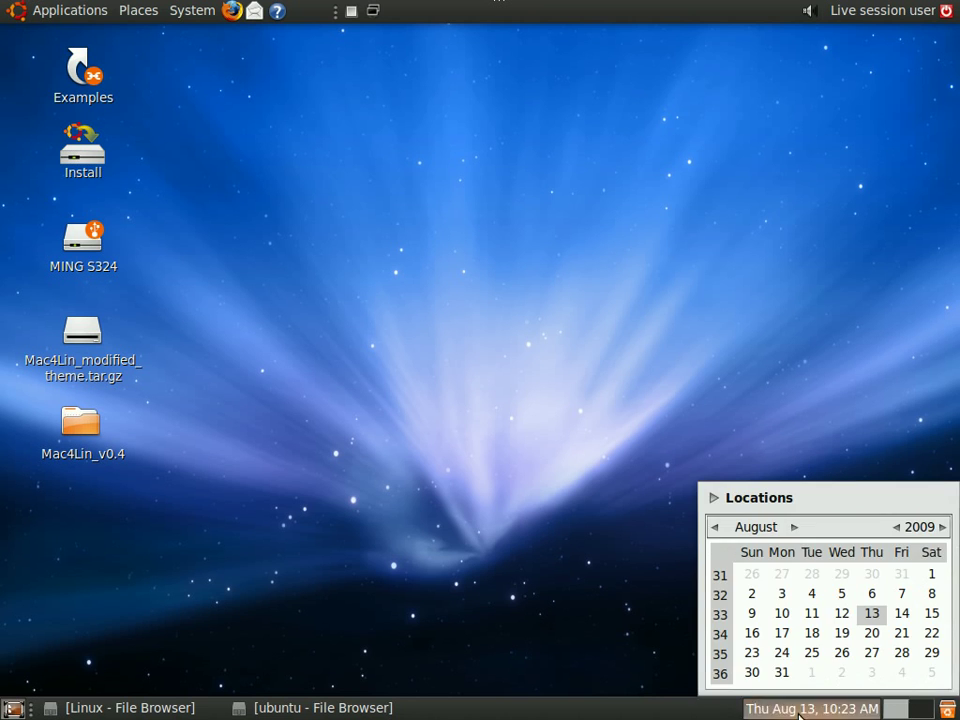
{"action": "left_click", "coordinate": [798, 713]}
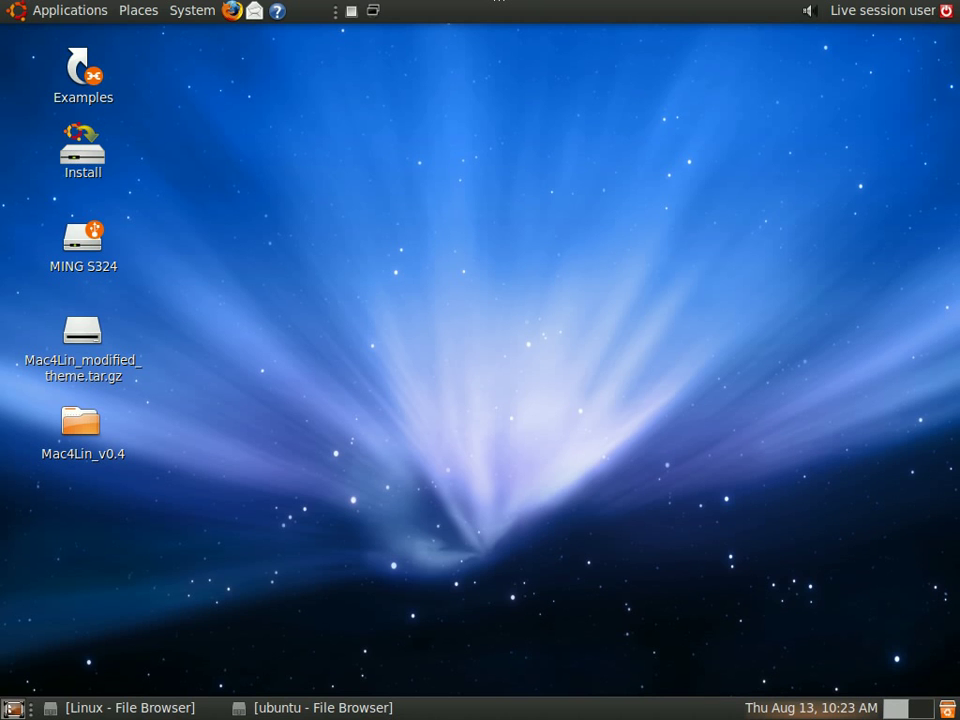
- Remove the show-desktop applet from the left end of the bottom panel
{"action": "right_click", "coordinate": [73, 6]}
{"action": "left_click", "coordinate": [680, 470]}
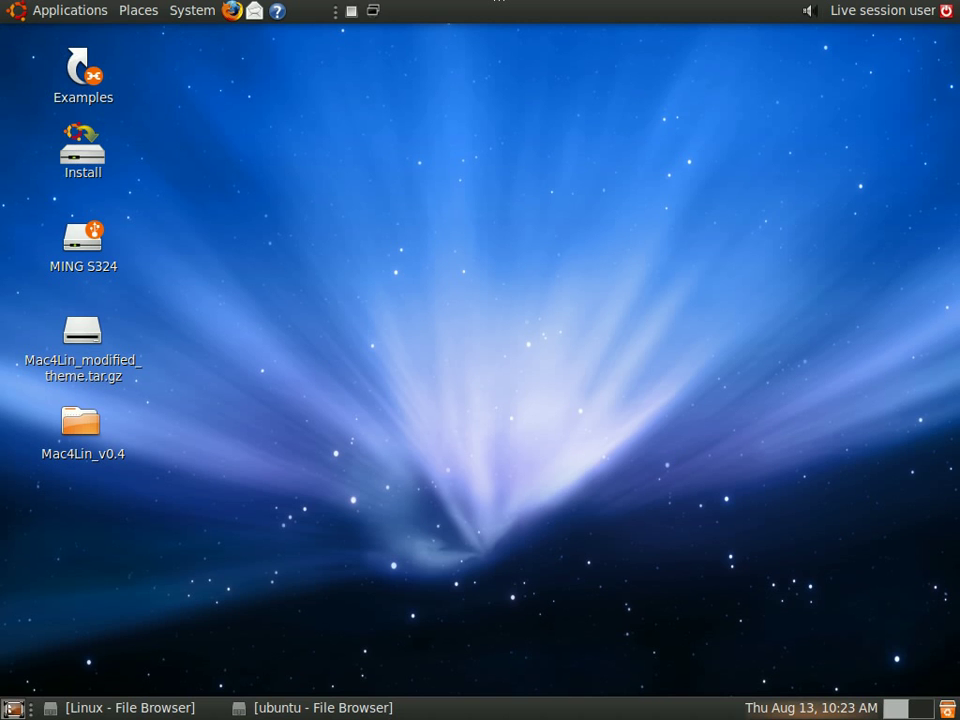
{"action": "right_click", "coordinate": [14, 708]}
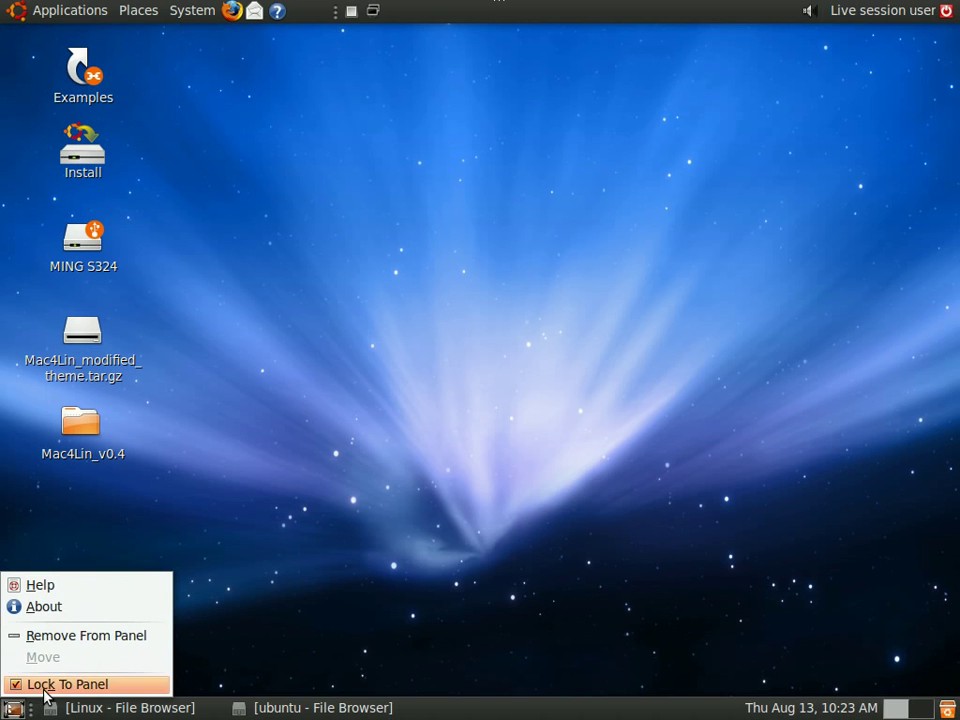
{"action": "left_click", "coordinate": [66, 637]}
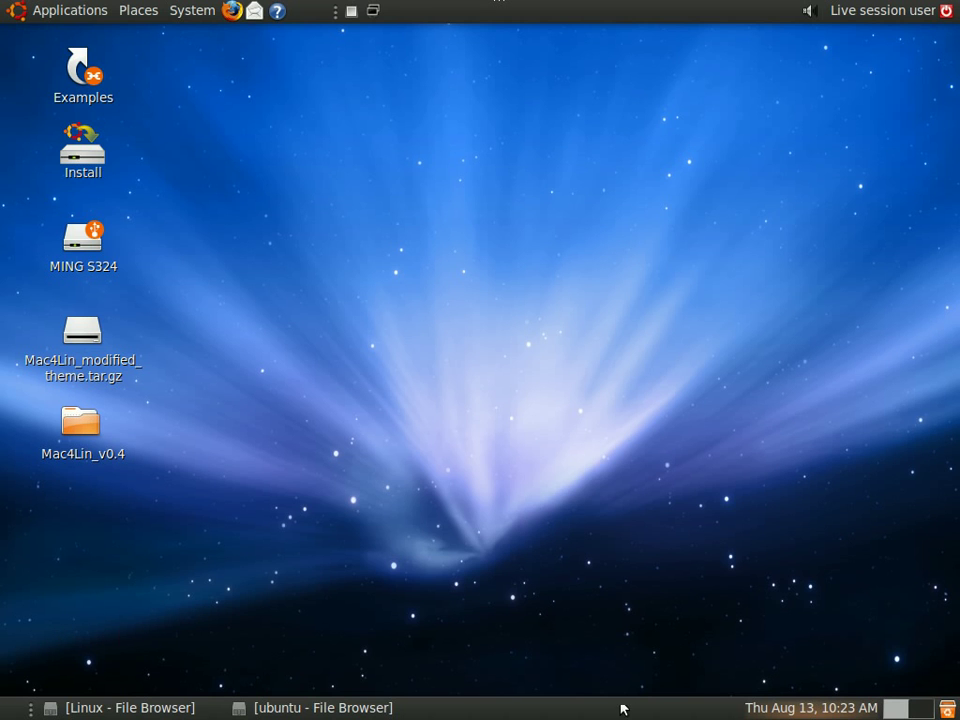
- Open Add to Panel for the top panel and browse the item list to Search for Files
{"action": "right_click", "coordinate": [617, 9]}
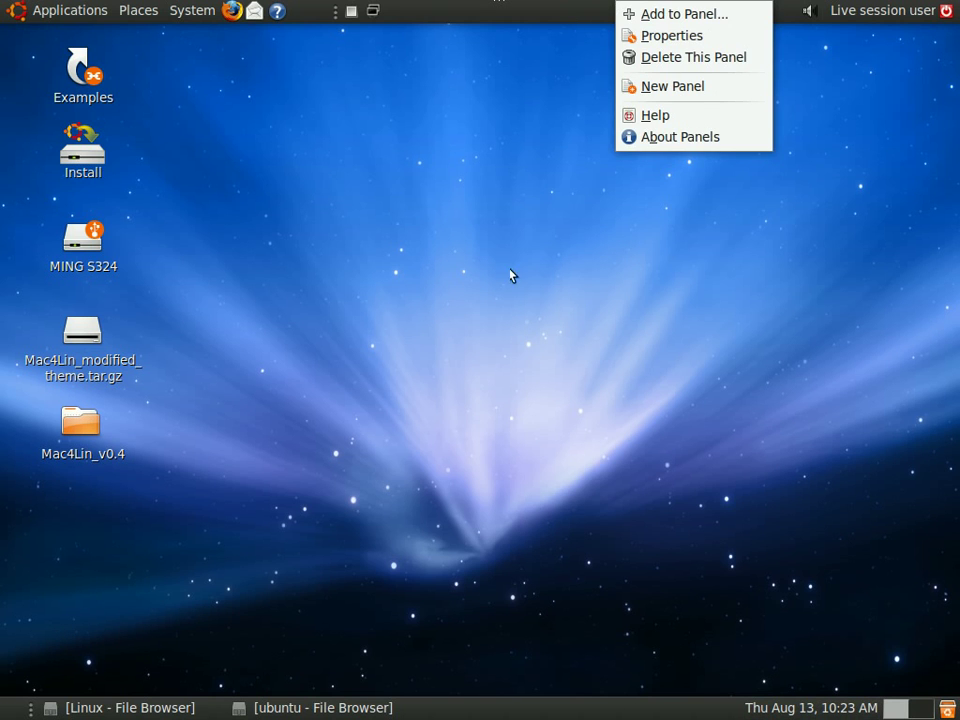
{"action": "left_click", "coordinate": [633, 22]}
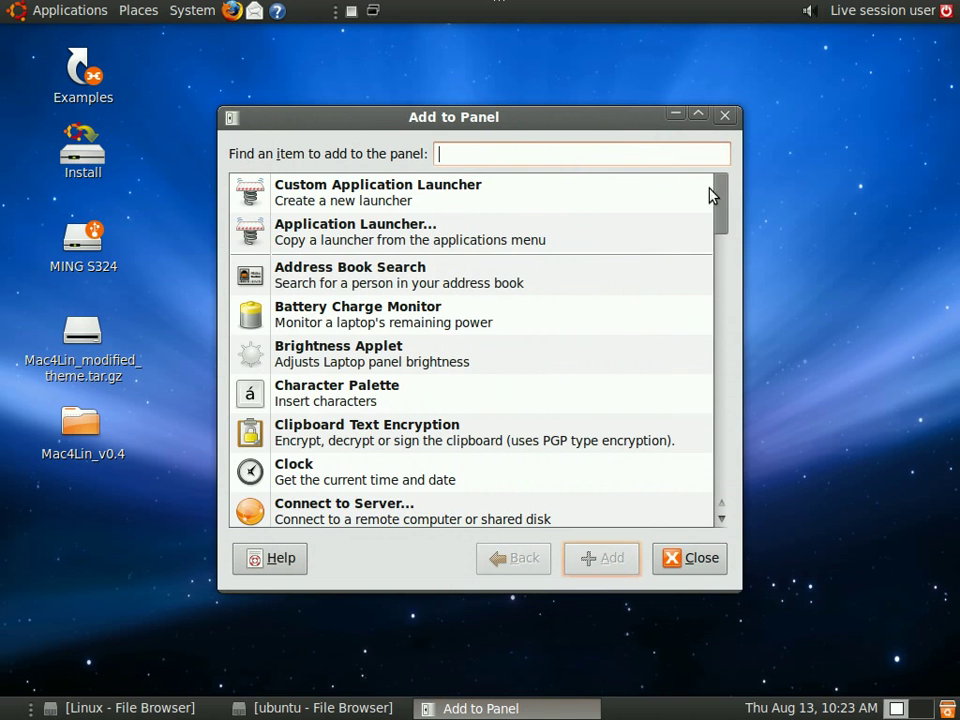
{"action": "left_click_drag", "start_coordinate": [725, 200], "coordinate": [678, 545]}
{"action": "scroll", "coordinate": [724, 381], "scroll_direction": "up", "scroll_amount": 5}
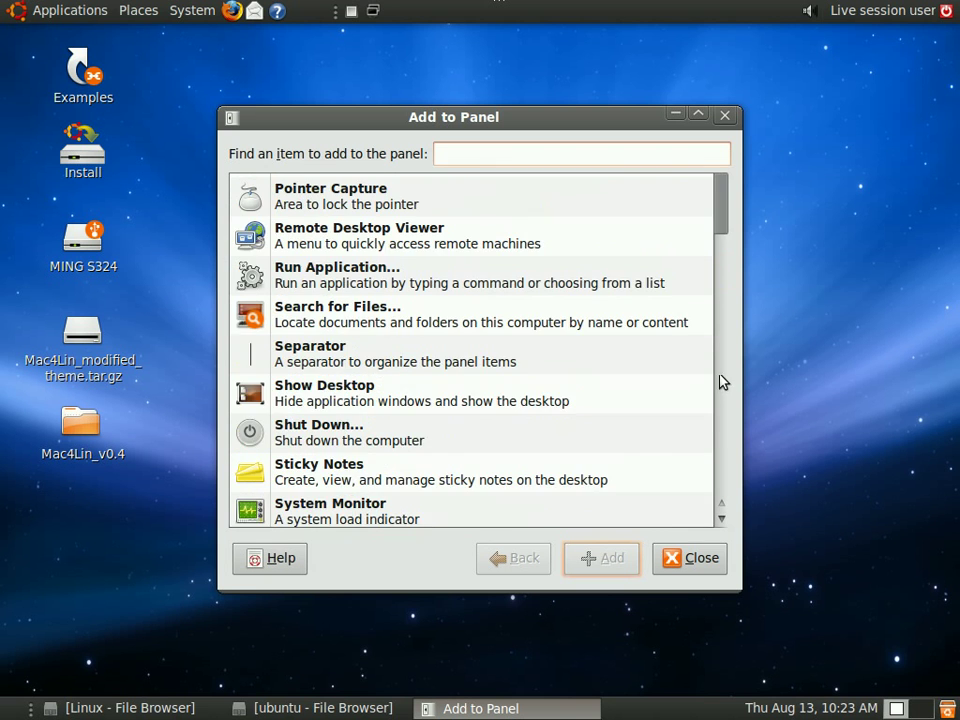
{"action": "left_click_drag", "start_coordinate": [725, 204], "coordinate": [714, 418]}
{"action": "left_click", "coordinate": [452, 437]}
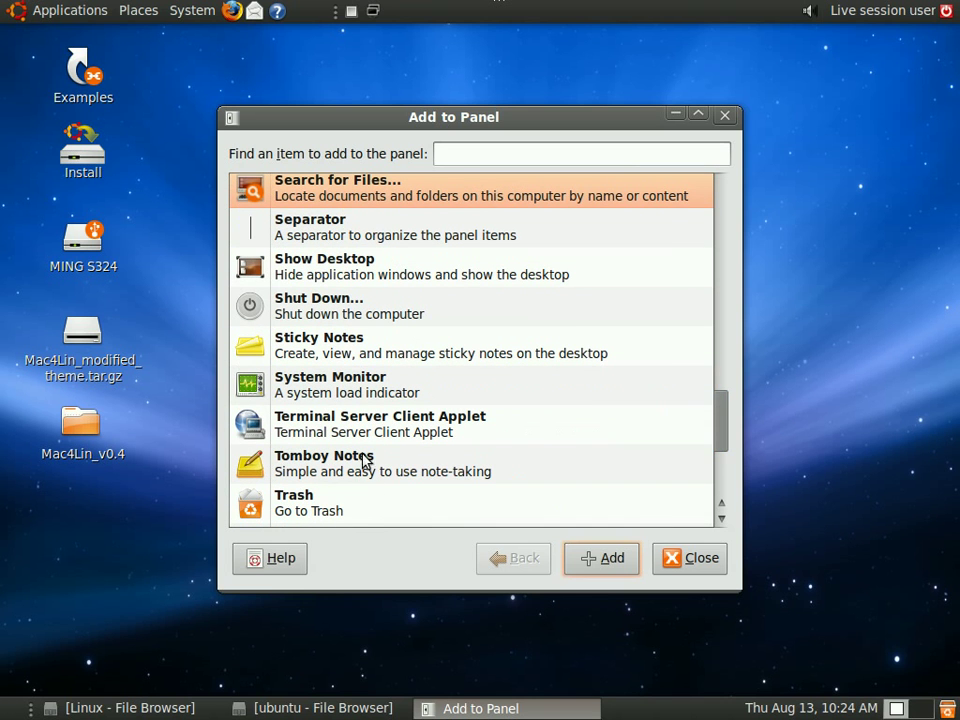
- Add Sticky Notes to the top panel, then look at the Clock item
{"action": "left_click", "coordinate": [338, 347]}
{"action": "left_click", "coordinate": [604, 564]}
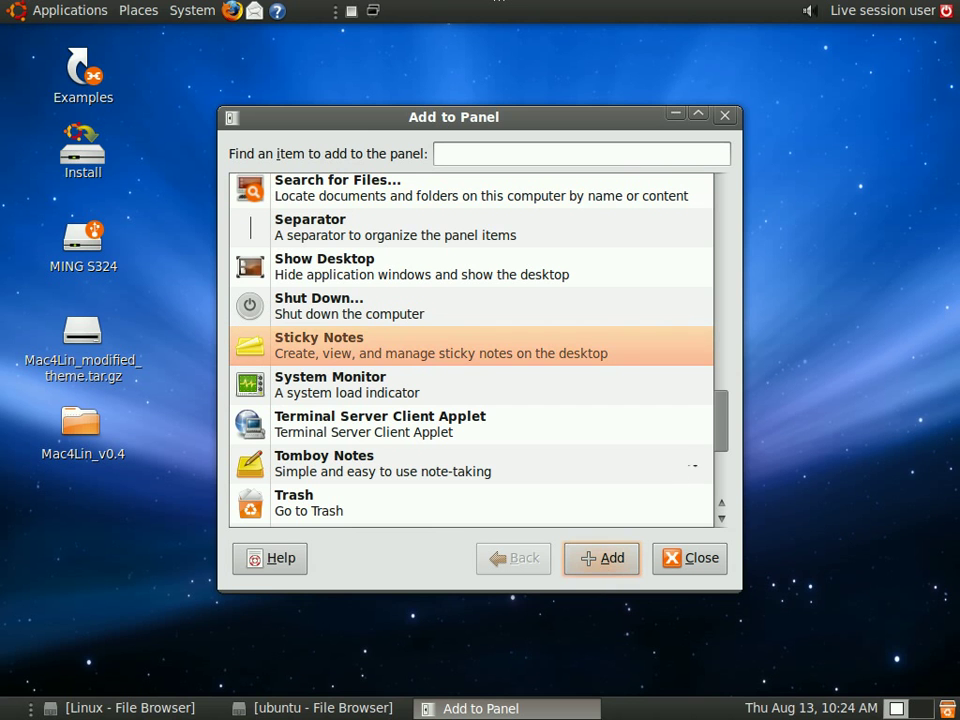
{"action": "left_click_drag", "start_coordinate": [718, 430], "coordinate": [706, 222]}
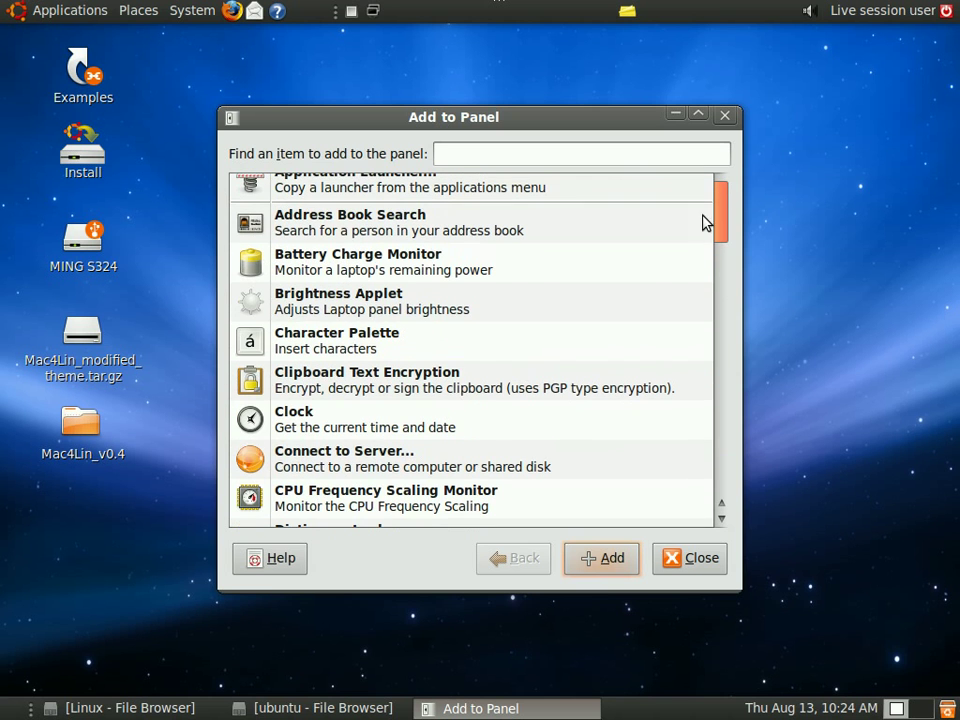
{"action": "left_click", "coordinate": [381, 430]}
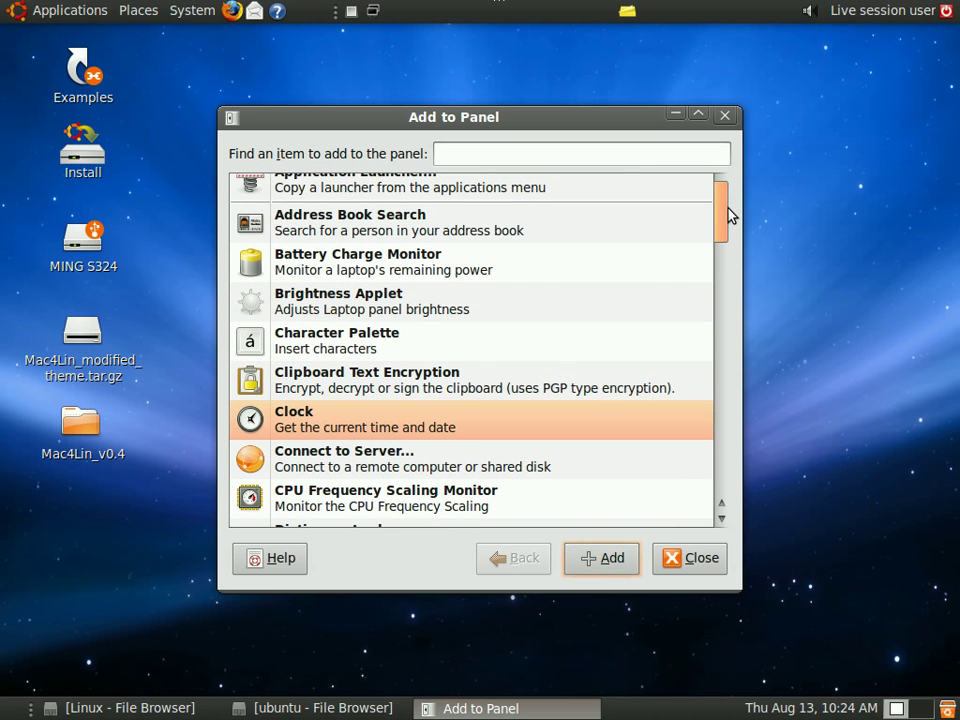
{"action": "left_click_drag", "start_coordinate": [727, 218], "coordinate": [707, 384]}
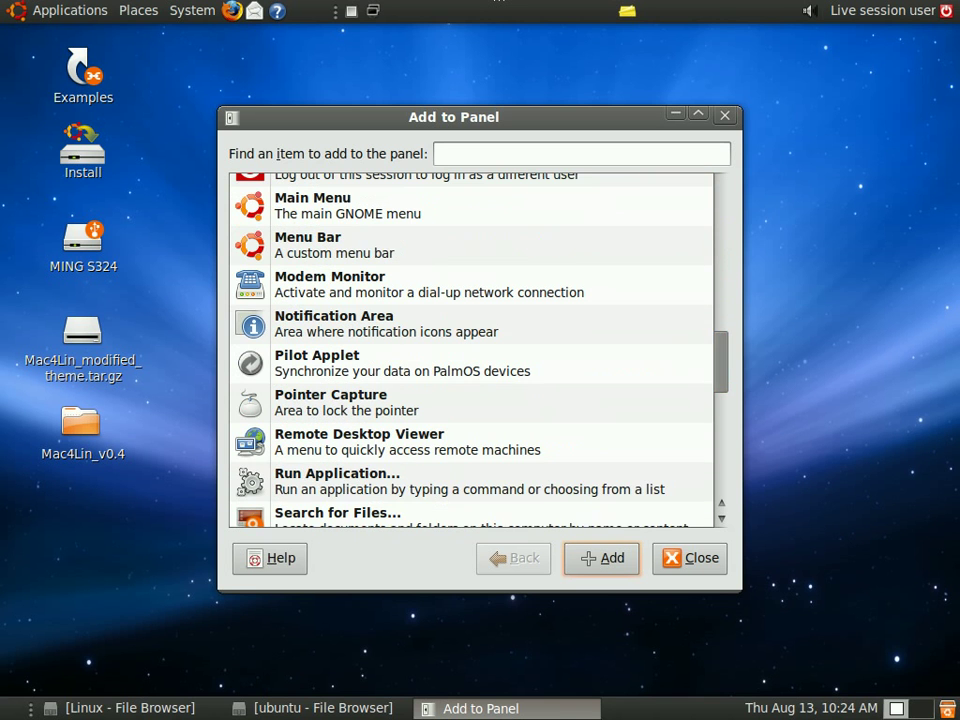
- Add a custom Menu Bar and a Main Menu to the top panel, then close the dialog
{"action": "left_click", "coordinate": [336, 248]}
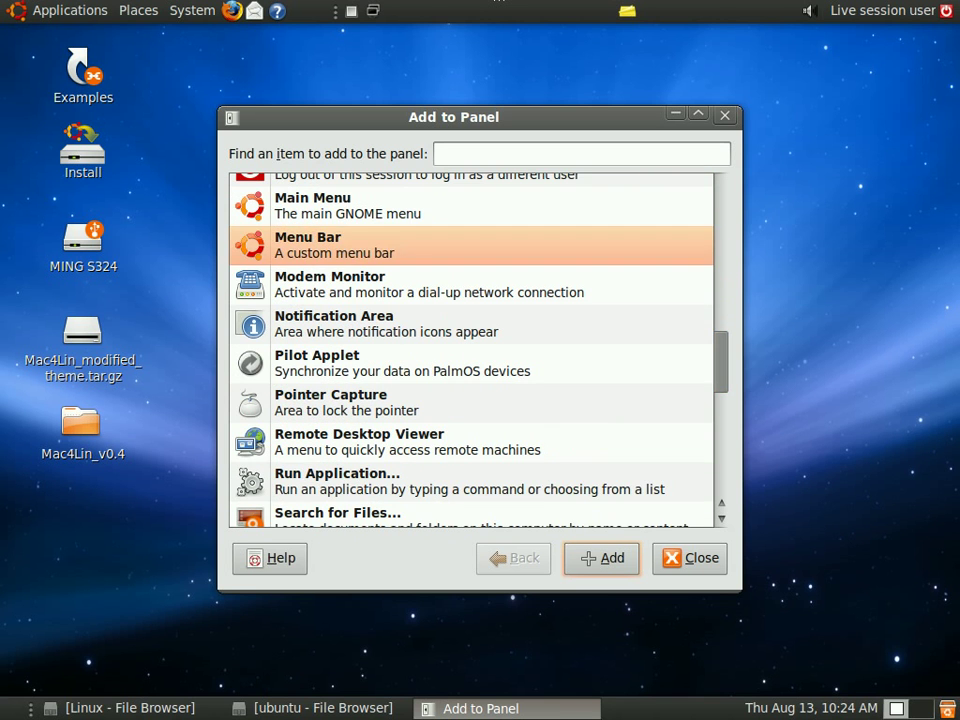
{"action": "left_click", "coordinate": [601, 568]}
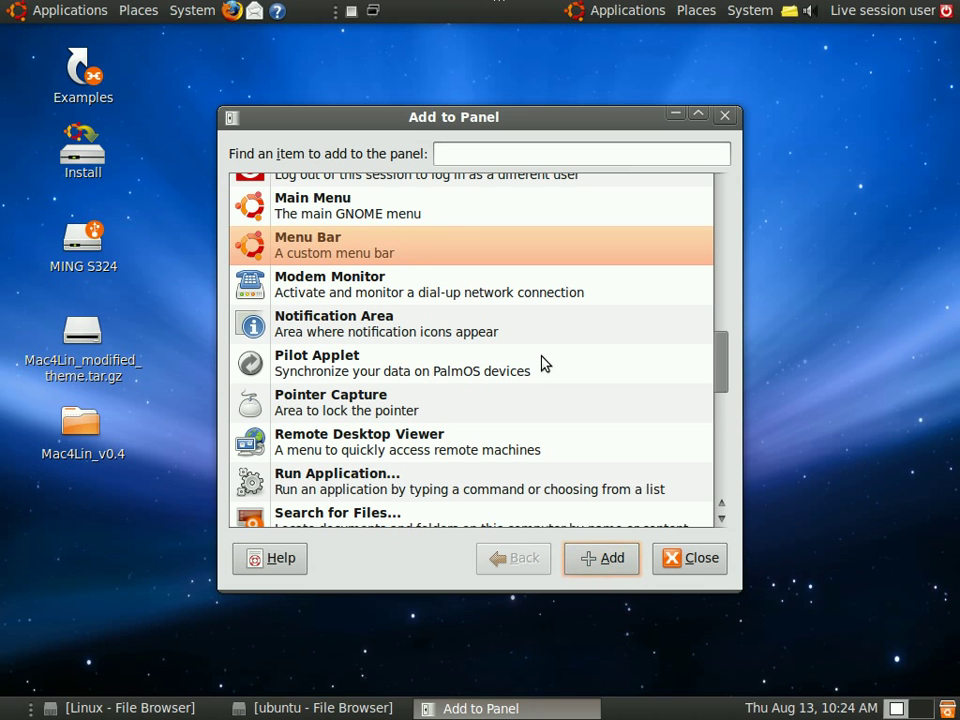
{"action": "key", "text": "Up"}
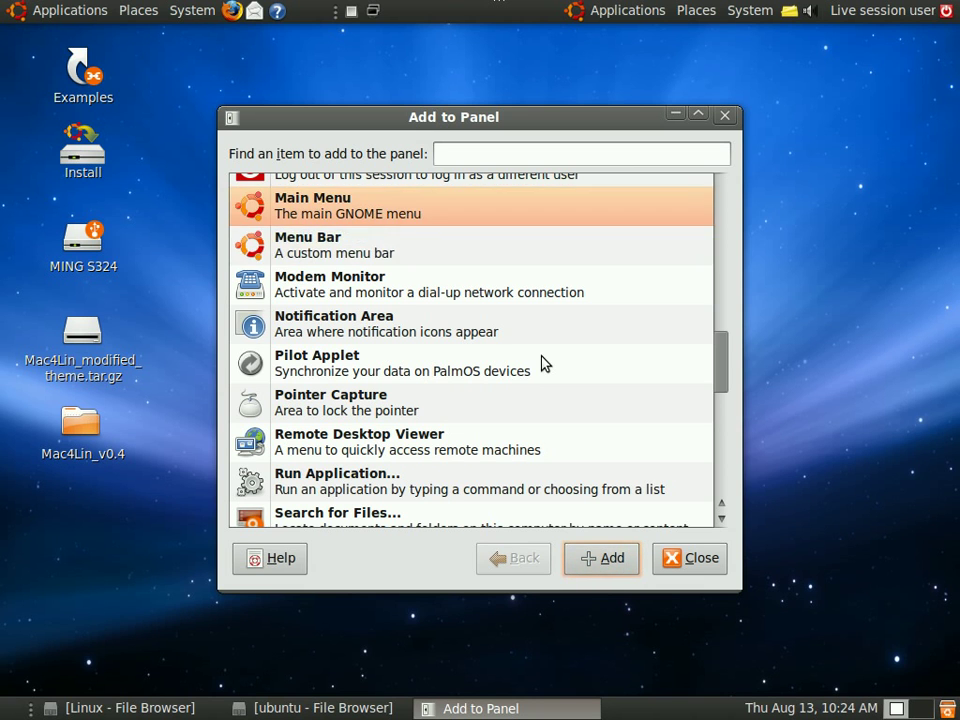
{"action": "left_click", "coordinate": [598, 562]}
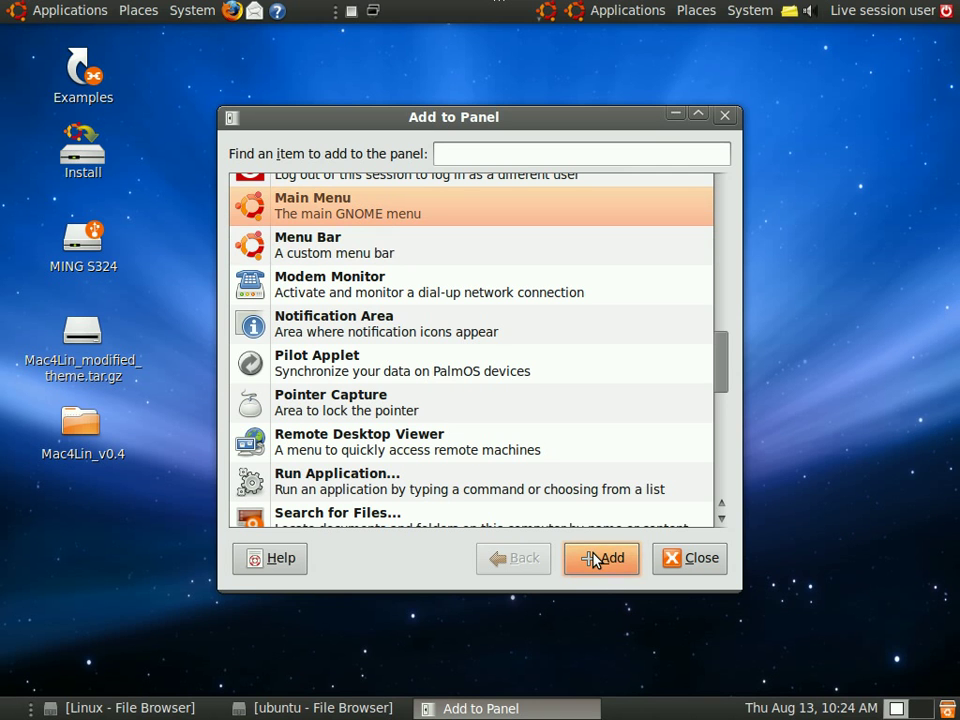
{"action": "left_click", "coordinate": [678, 562]}
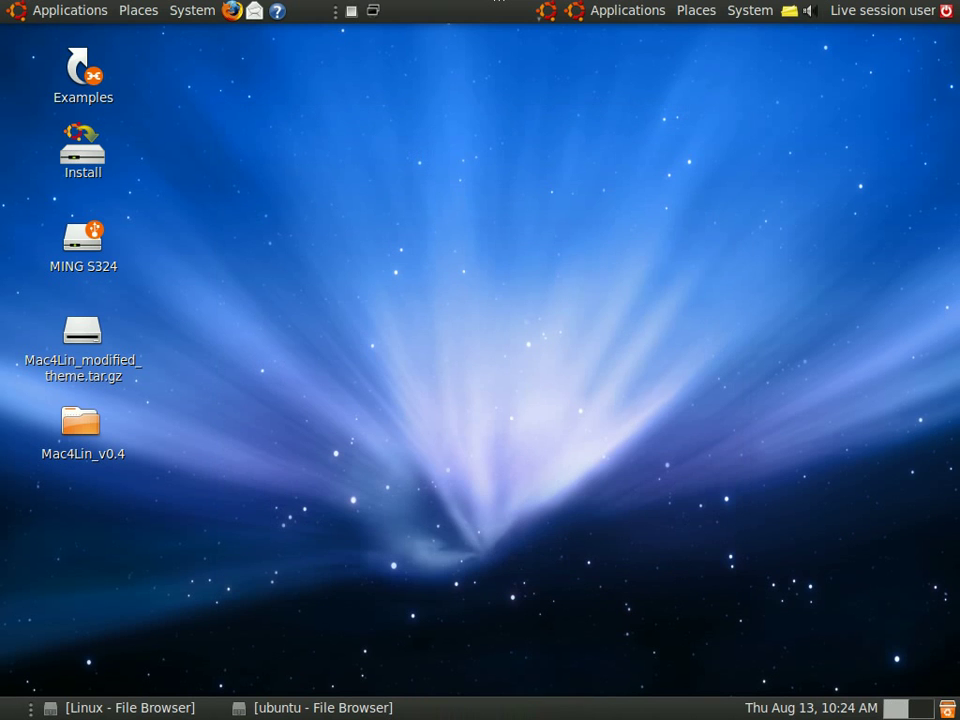
- Open and close the newly added Applications menu on the top panel
{"action": "right_click", "coordinate": [540, 12]}
{"action": "left_click", "coordinate": [536, 16]}
{"action": "left_click", "coordinate": [543, 14]}
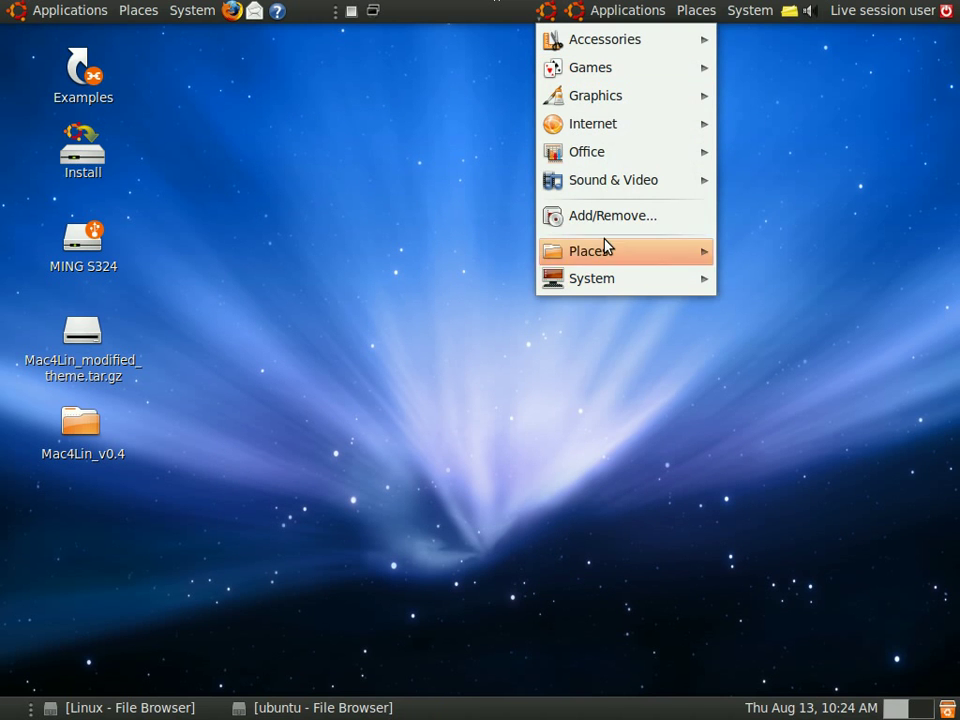
{"action": "left_click", "coordinate": [549, 13]}
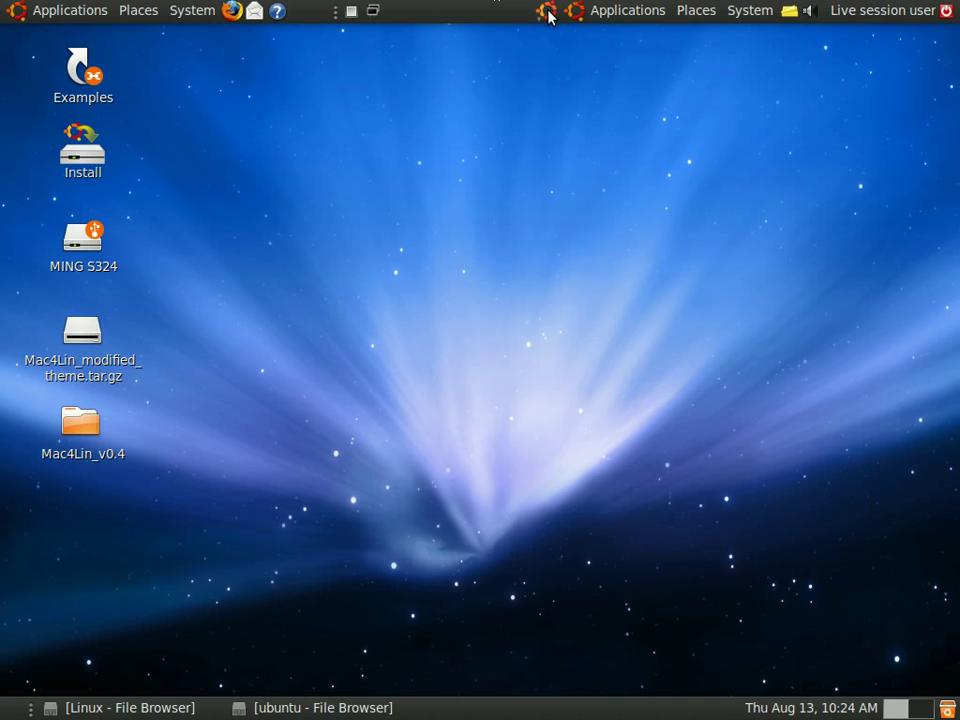
- Remove the added Menu Bar, extra Main Menu and Sticky Notes applets, then reopen Add to Panel
{"action": "right_click", "coordinate": [648, 11]}
{"action": "left_click", "coordinate": [683, 97]}
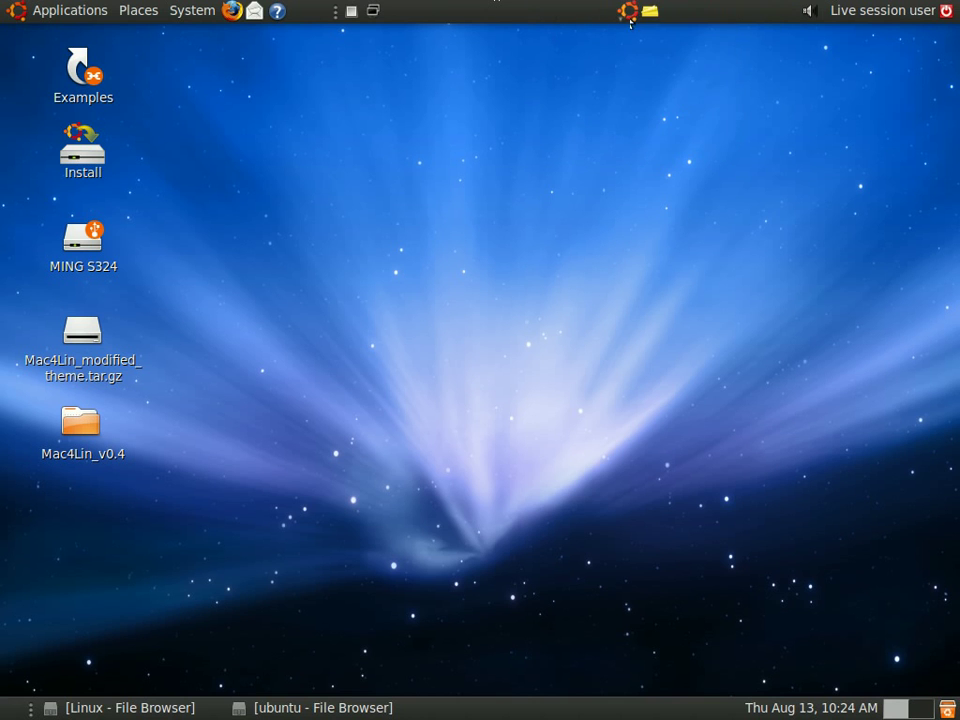
{"action": "right_click", "coordinate": [626, 12]}
{"action": "left_click", "coordinate": [646, 88]}
{"action": "right_click", "coordinate": [622, 17]}
{"action": "left_click", "coordinate": [666, 204]}
{"action": "right_click", "coordinate": [297, 9]}
{"action": "left_click", "coordinate": [313, 15]}
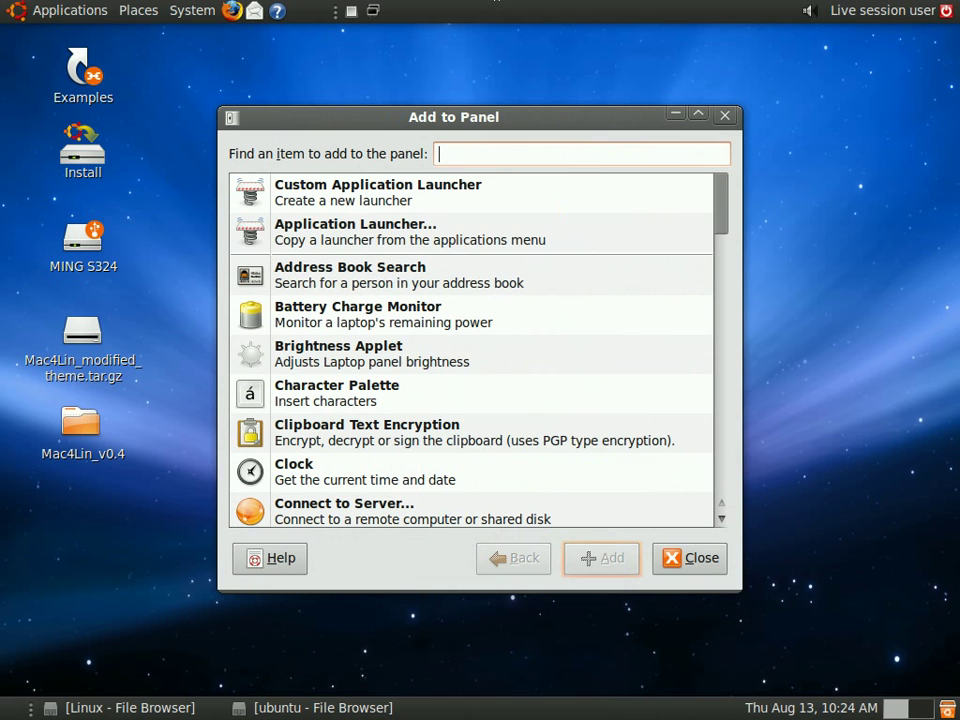
- Add an AisleRiot Solitaire launcher from the Games menu to the top panel
{"action": "left_click", "coordinate": [296, 238]}
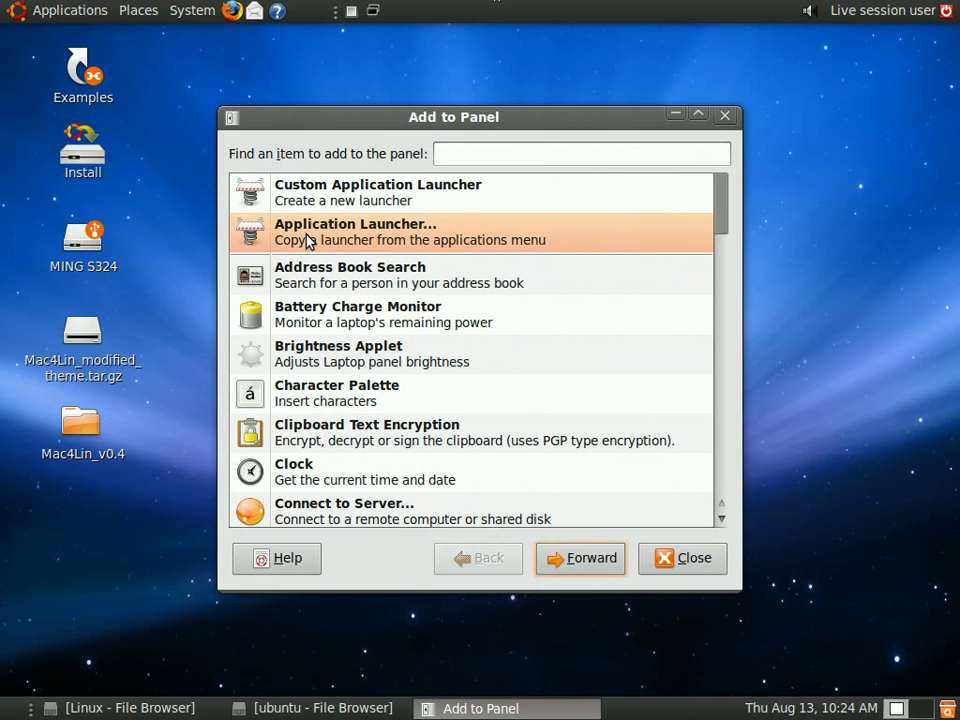
{"action": "double_click", "coordinate": [307, 244]}
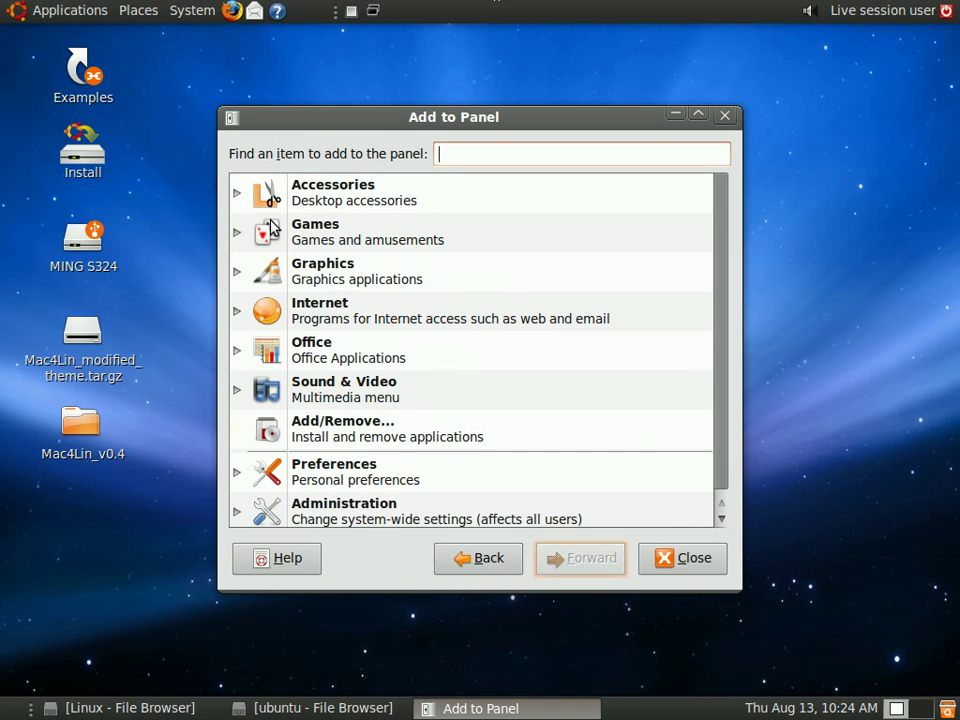
{"action": "left_click", "coordinate": [237, 232]}
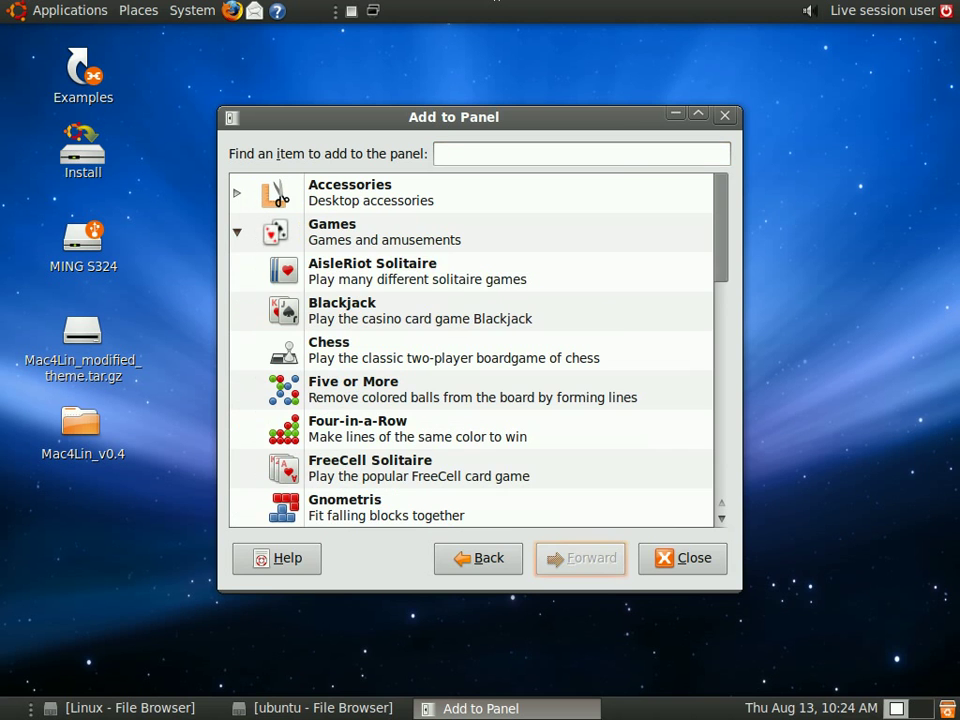
{"action": "left_click", "coordinate": [351, 268]}
{"action": "left_click", "coordinate": [598, 556]}
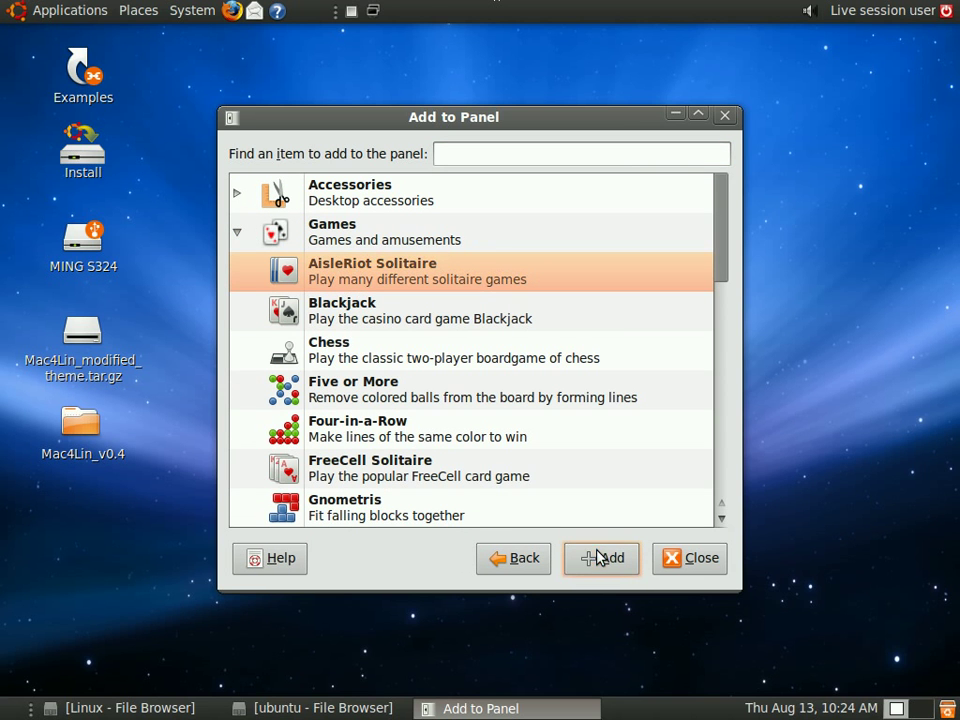
{"action": "left_click", "coordinate": [697, 568]}
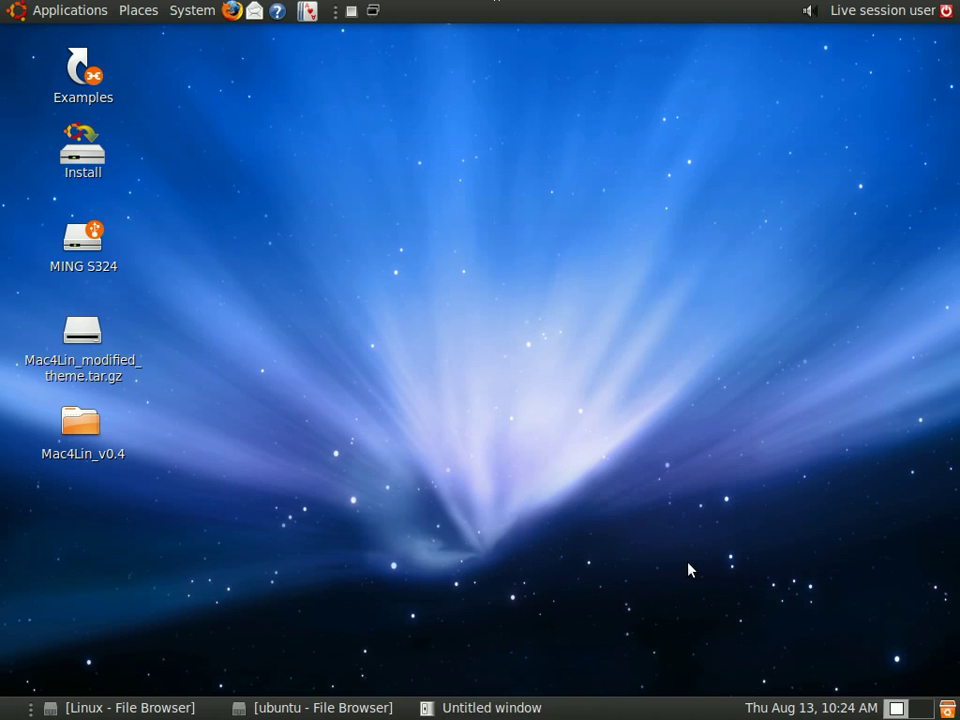
{"action": "right_click", "coordinate": [310, 12]}
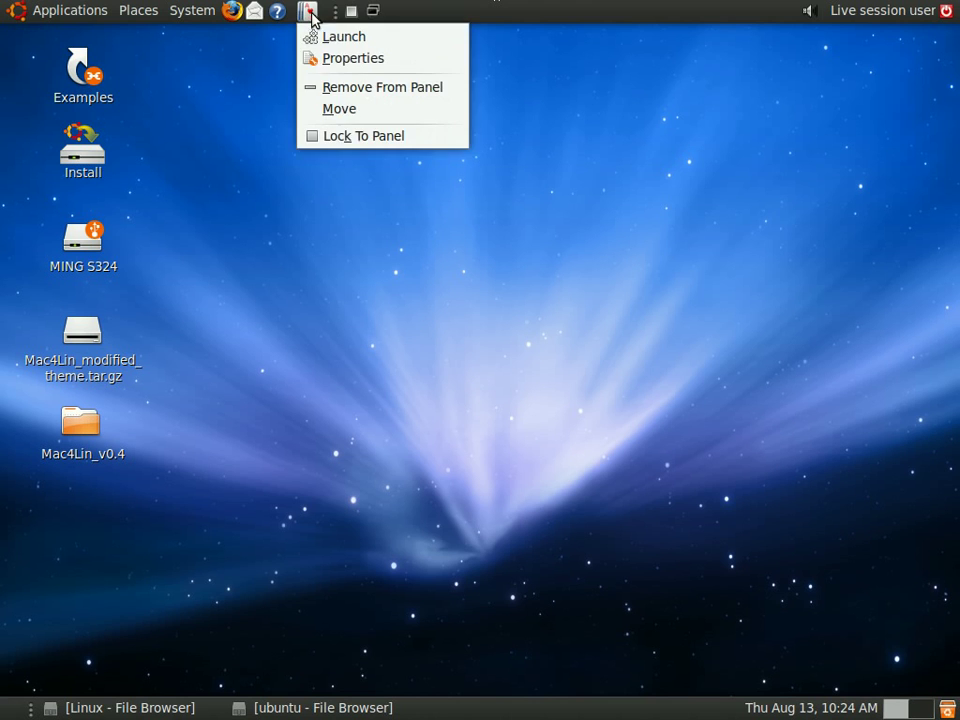
{"action": "left_click", "coordinate": [249, 142]}
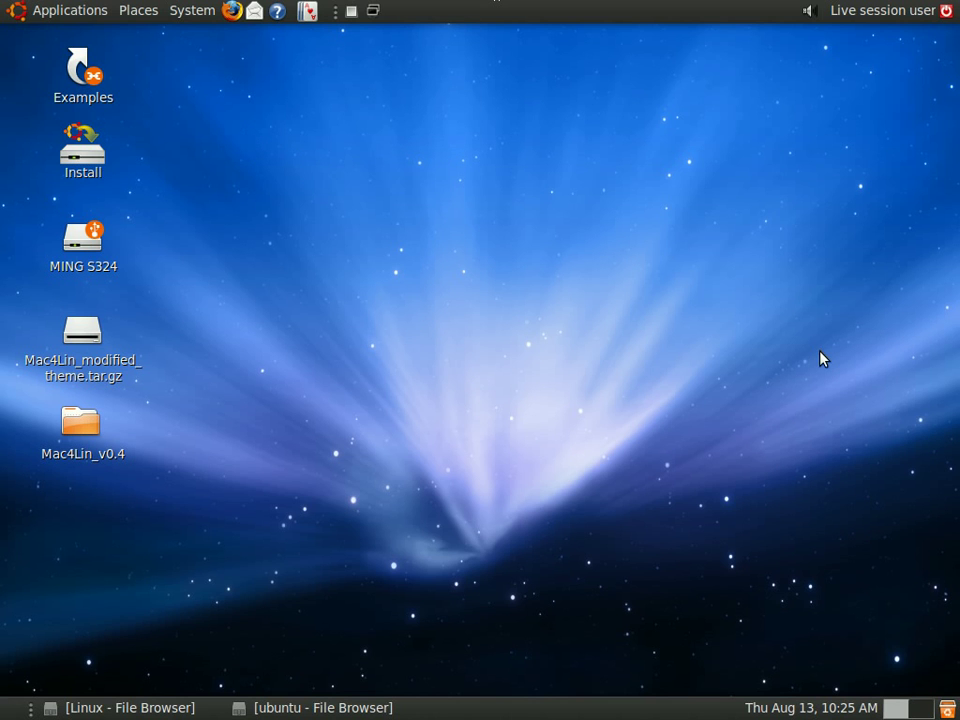
- Browse the Accessories and other Applications submenus, then open Edit Menus from Applications
{"action": "left_click", "coordinate": [68, 10]}
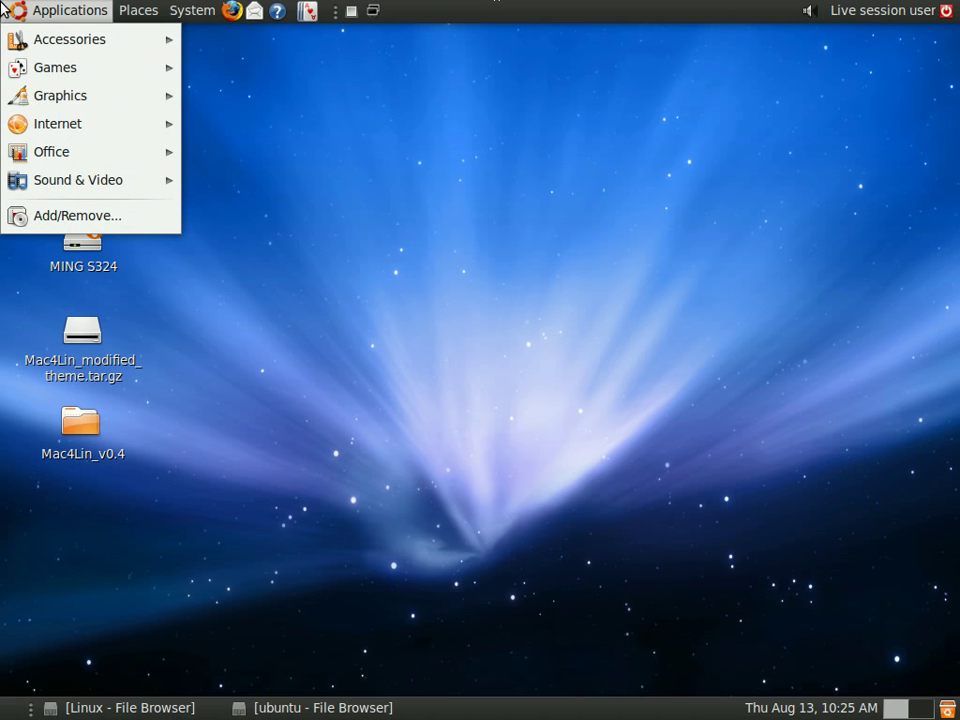
{"action": "mouse_move", "coordinate": [113, 104]}
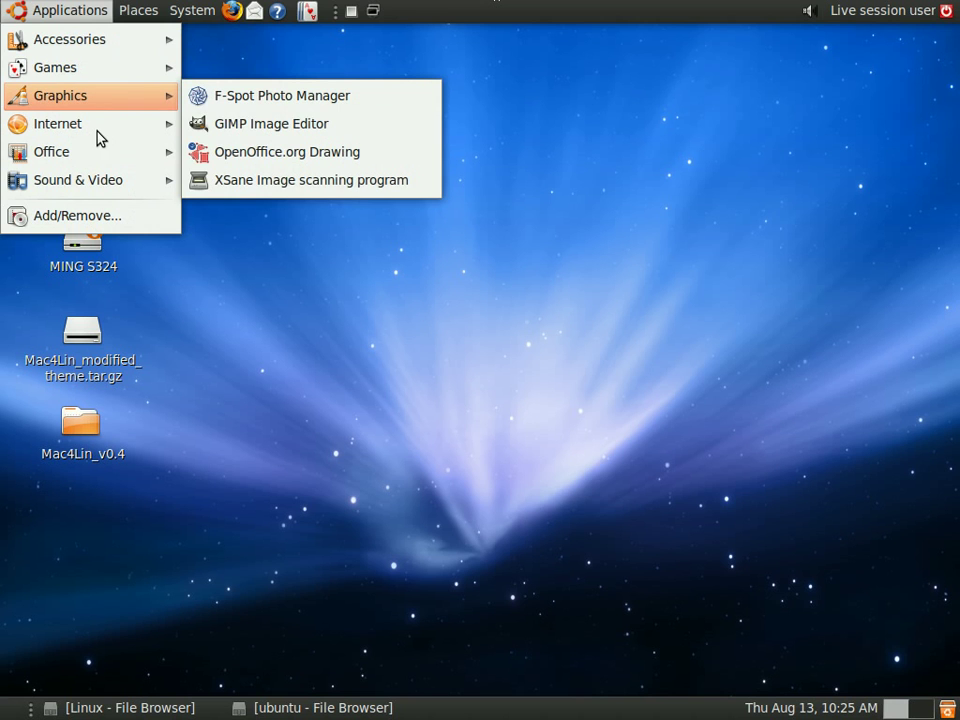
{"action": "left_click", "coordinate": [77, 45]}
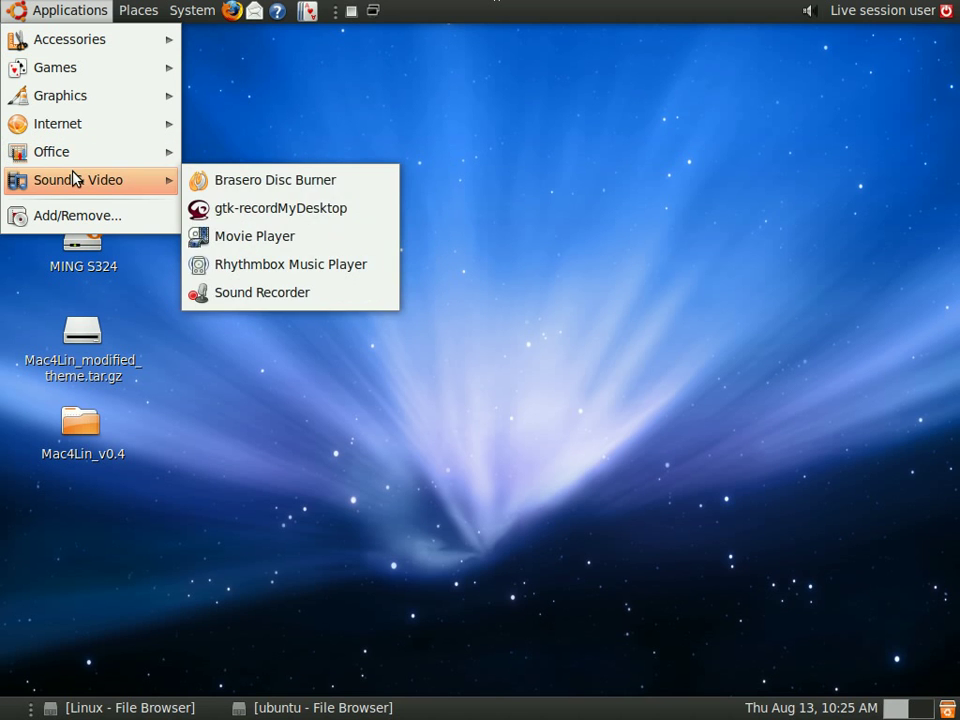
{"action": "mouse_move", "coordinate": [90, 106]}
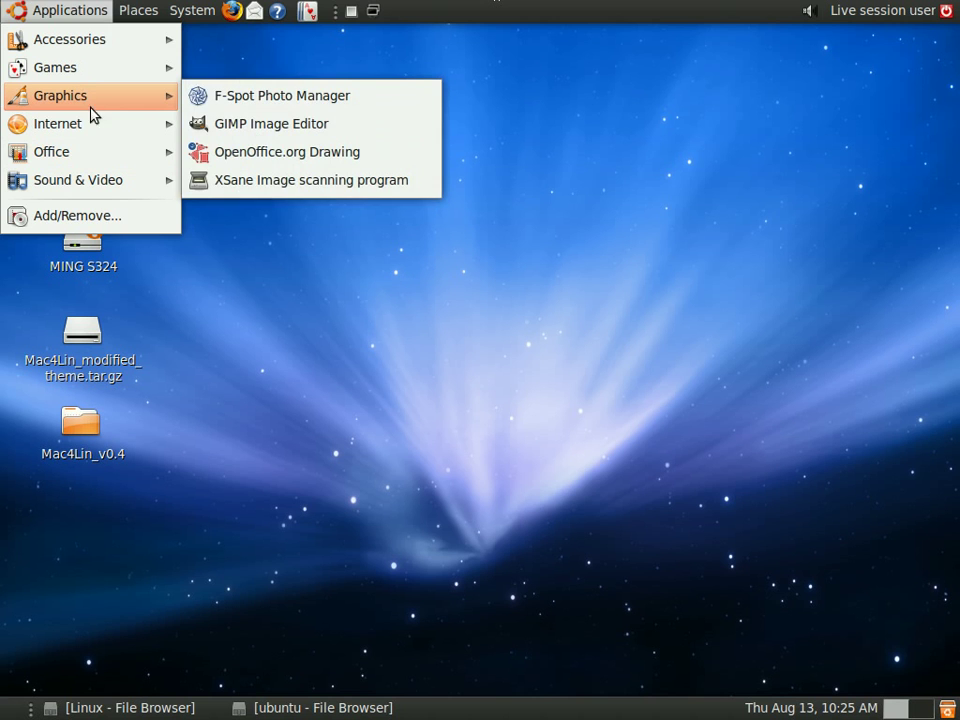
{"action": "left_click", "coordinate": [46, 9]}
{"action": "right_click", "coordinate": [48, 10]}
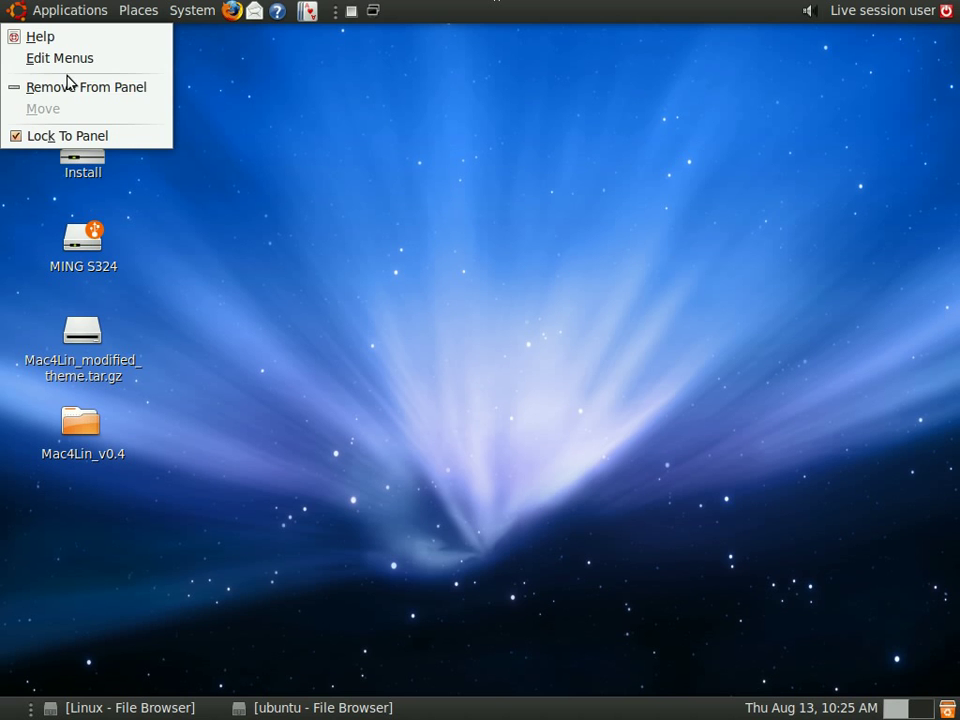
{"action": "left_click", "coordinate": [30, 60]}
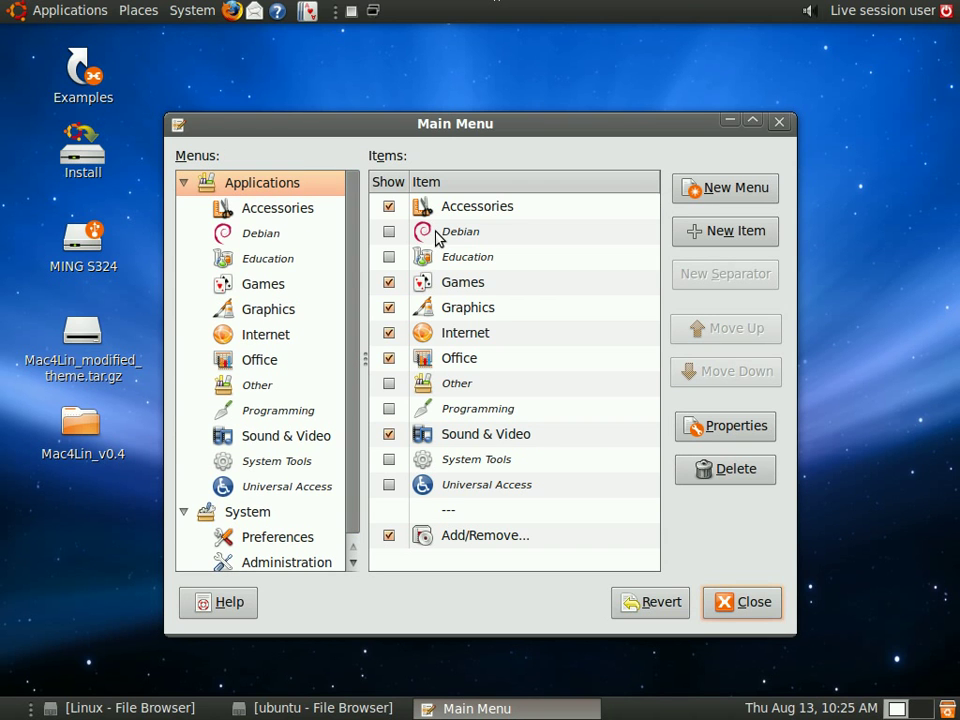
- List Accessories entries in the editor, select Floppy Formatter, then preview the Applications > Games submenu
{"action": "left_click", "coordinate": [306, 218]}
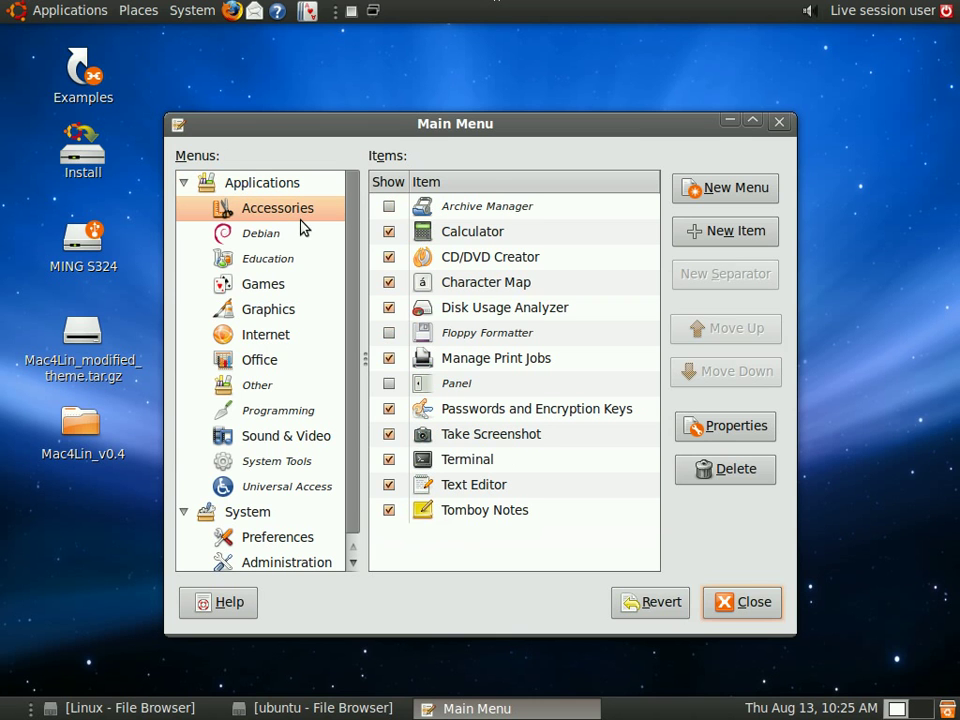
{"action": "left_click", "coordinate": [460, 338]}
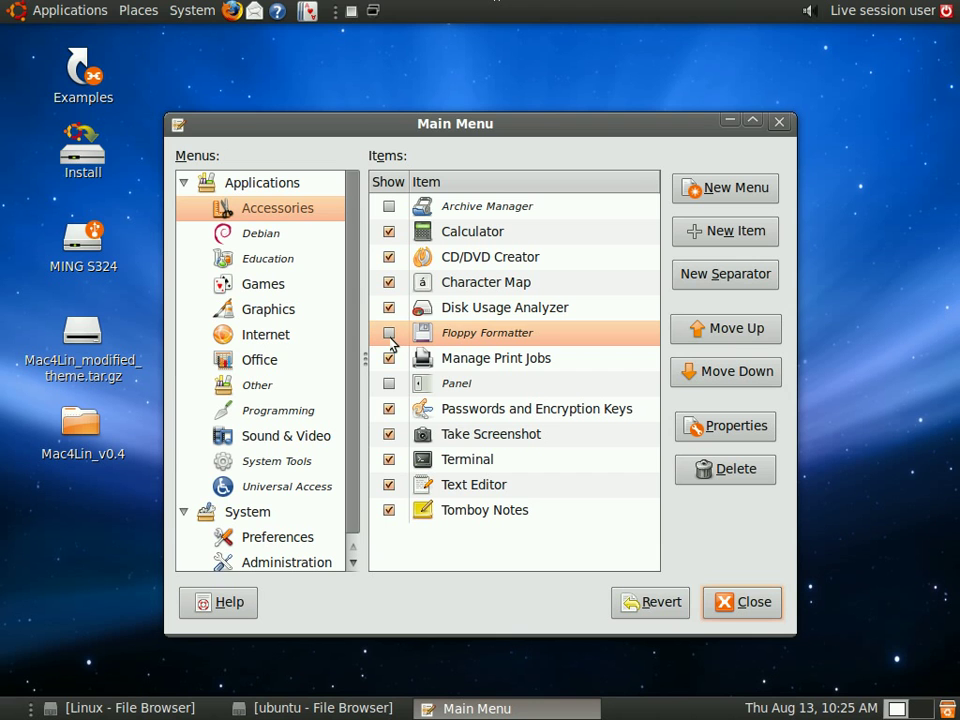
{"action": "left_click", "coordinate": [10, 10]}
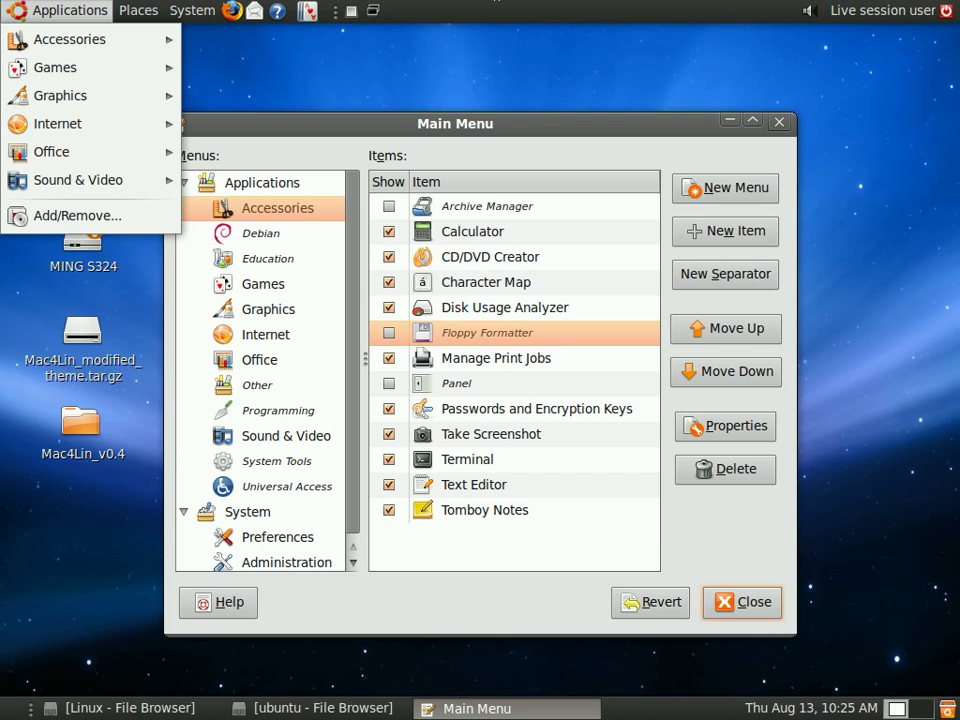
{"action": "mouse_move", "coordinate": [50, 71]}
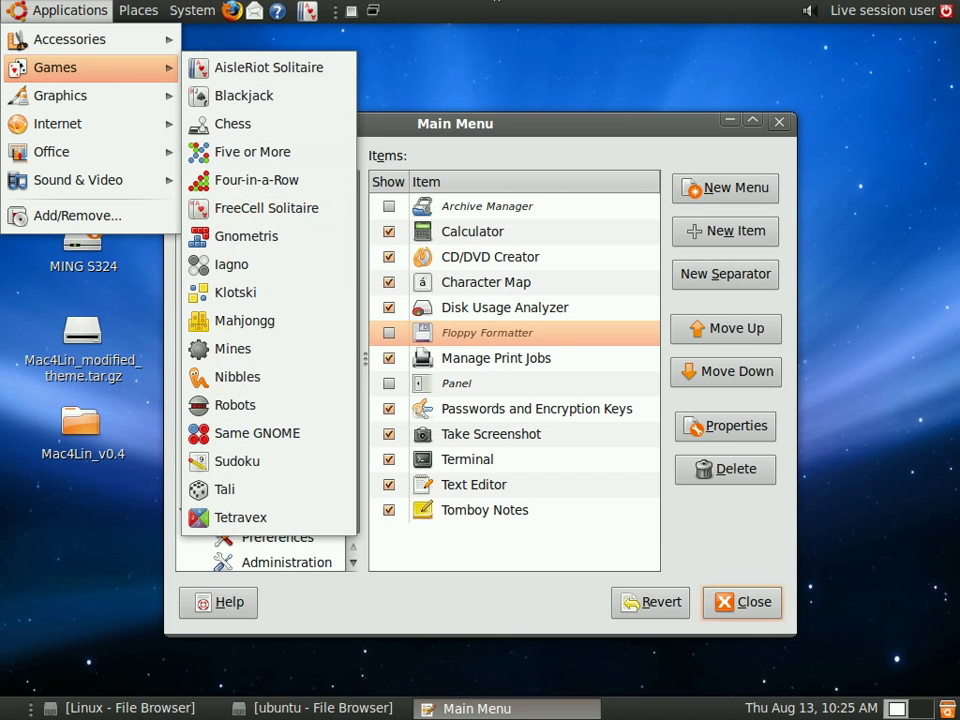
- In the editor's Office menu, tick Show for OpenOffice.org Formula
{"action": "left_click", "coordinate": [3, 6]}
{"action": "scroll", "coordinate": [350, 350], "scroll_direction": "down", "scroll_amount": 1}
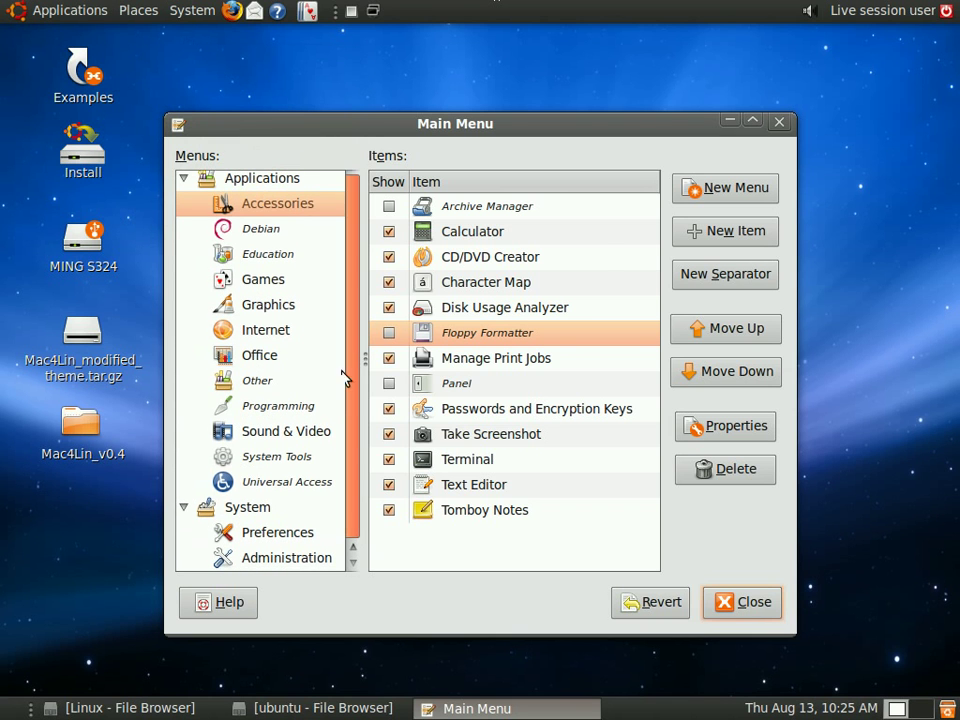
{"action": "left_click", "coordinate": [276, 356]}
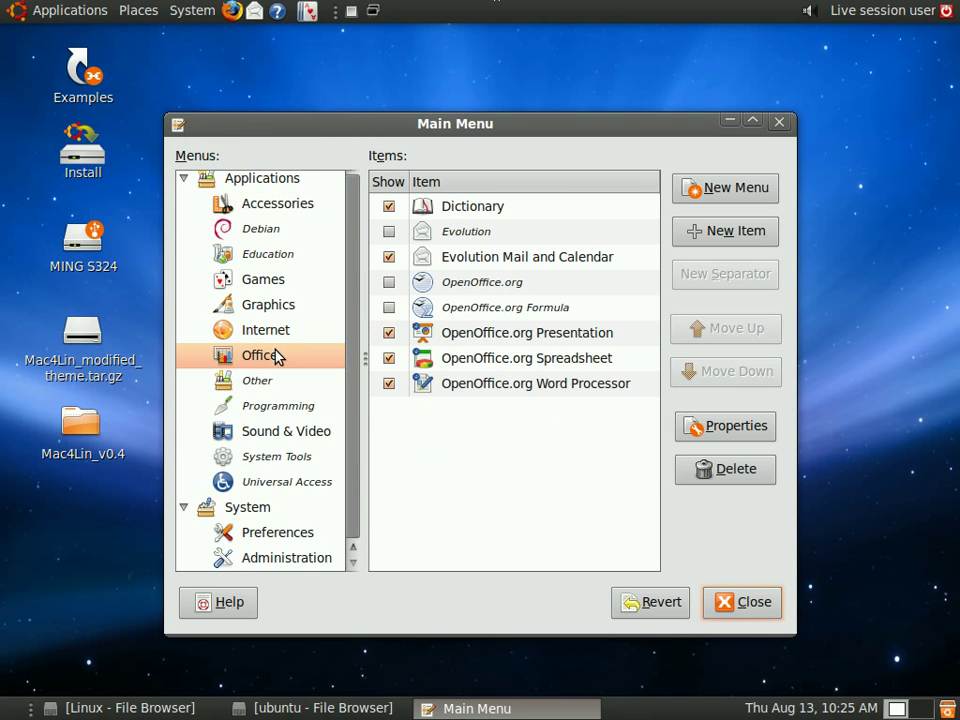
{"action": "left_click", "coordinate": [516, 312]}
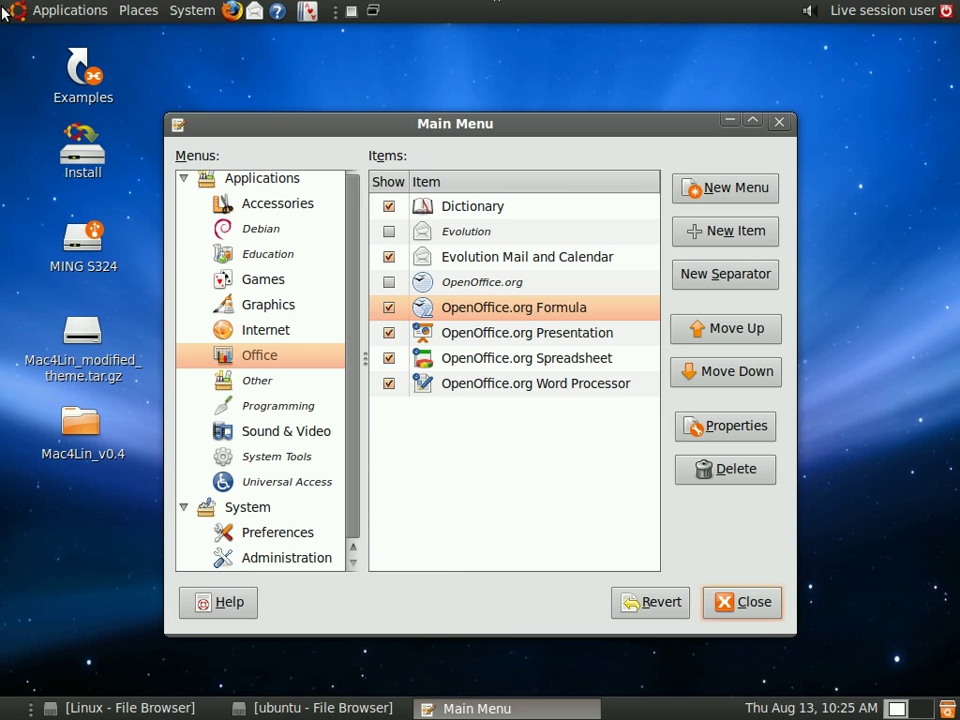
- Check the live Applications > Office menu to confirm OpenOffice.org Formula appears
{"action": "left_click", "coordinate": [37, 10]}
{"action": "left_click", "coordinate": [37, 10]}
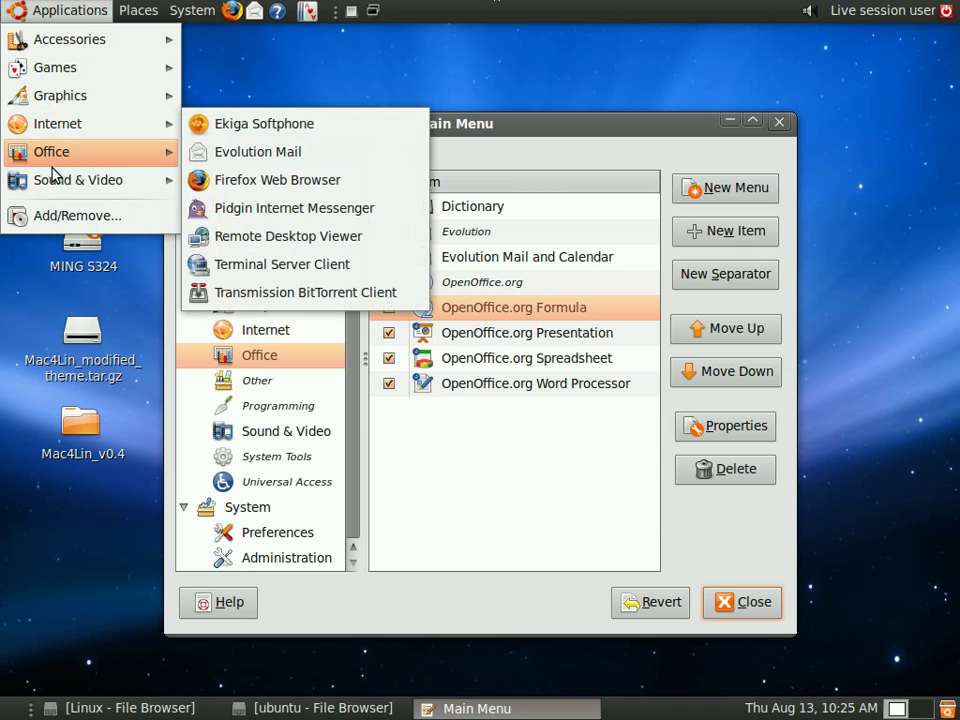
{"action": "mouse_move", "coordinate": [56, 160]}
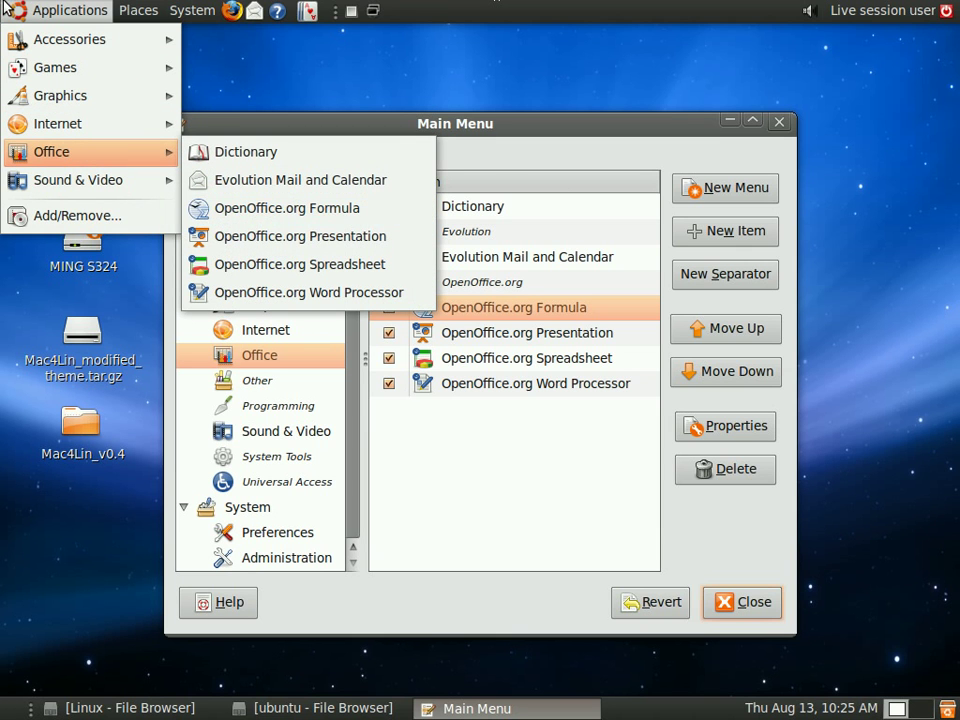
{"action": "left_click", "coordinate": [463, 439]}
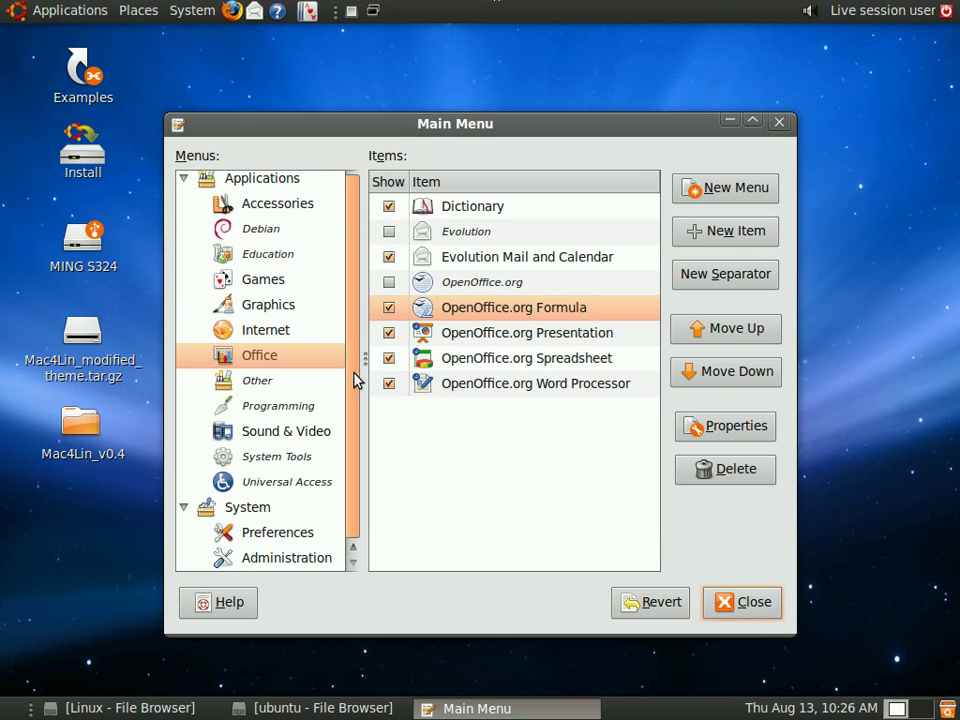
{"action": "left_click", "coordinate": [725, 338]}
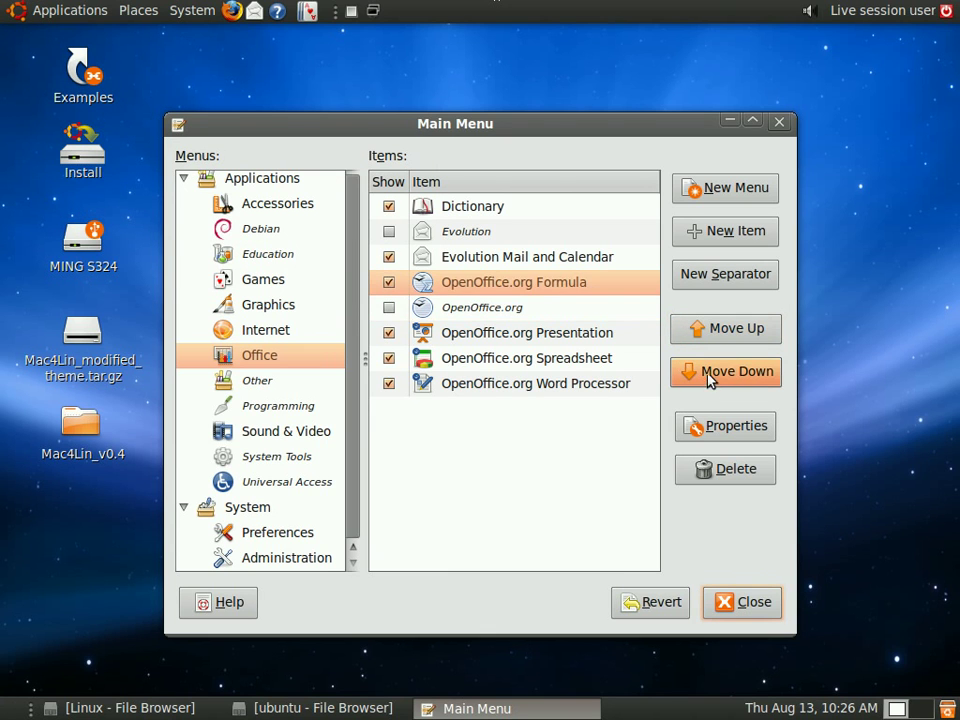
{"action": "left_click", "coordinate": [708, 376]}
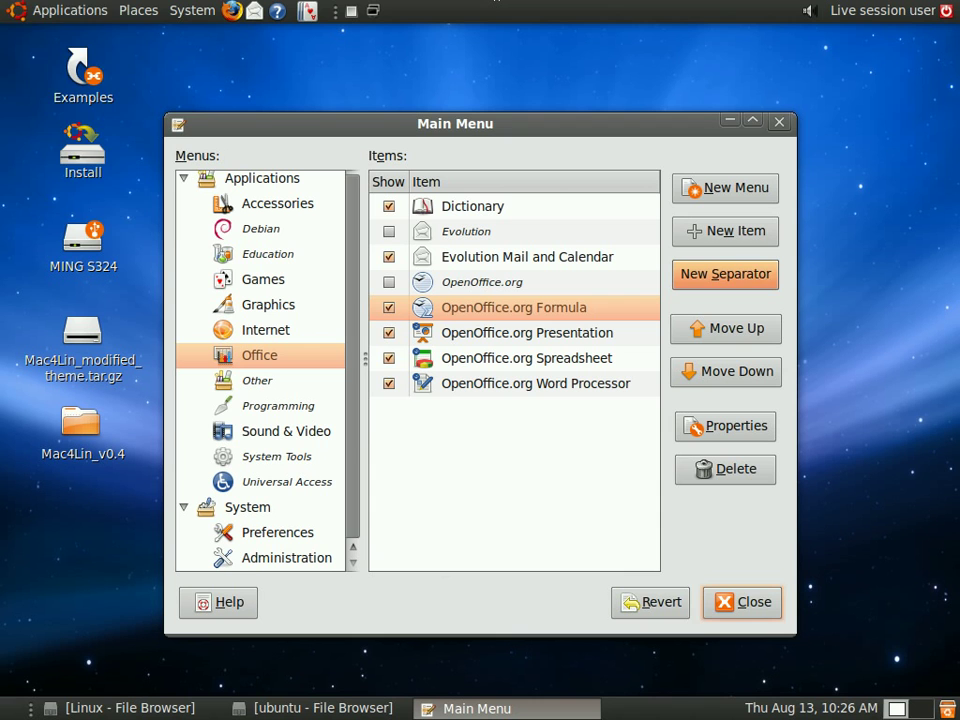
{"action": "left_click", "coordinate": [10, 12]}
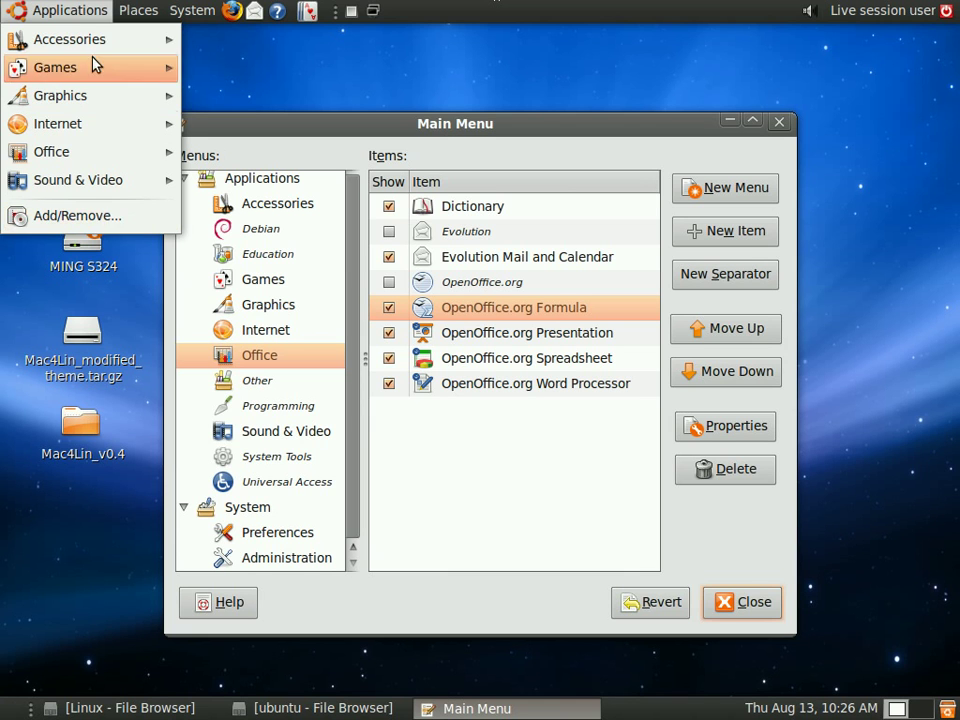
{"action": "left_click", "coordinate": [364, 469]}
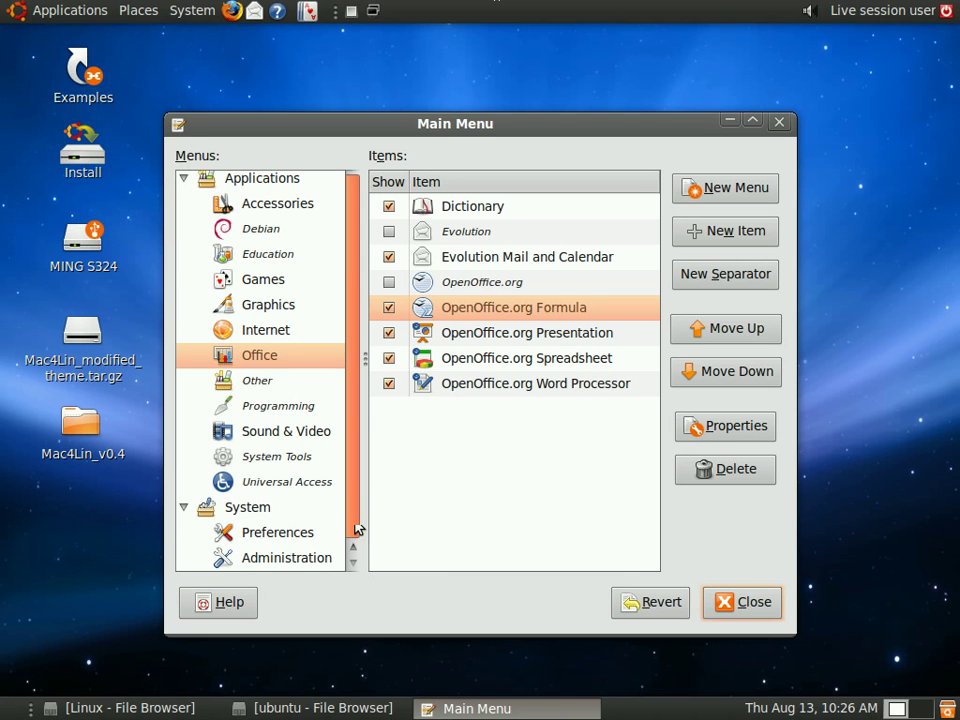
- View the Preferences, Administration, Internet and finally the empty Education menus in the editor
{"action": "left_click", "coordinate": [269, 540]}
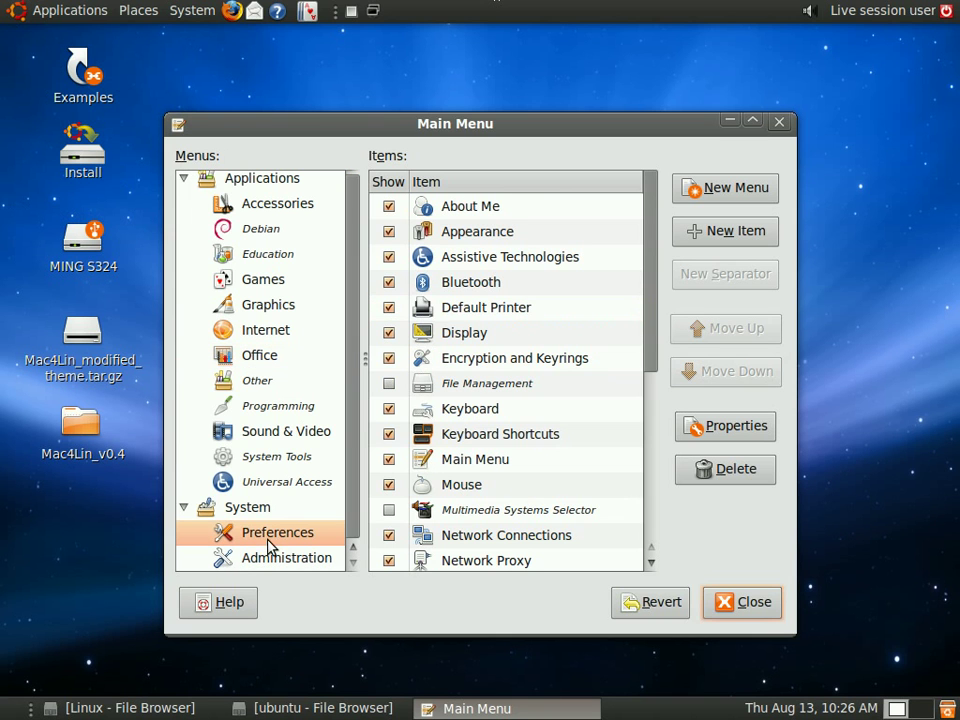
{"action": "left_click", "coordinate": [266, 555]}
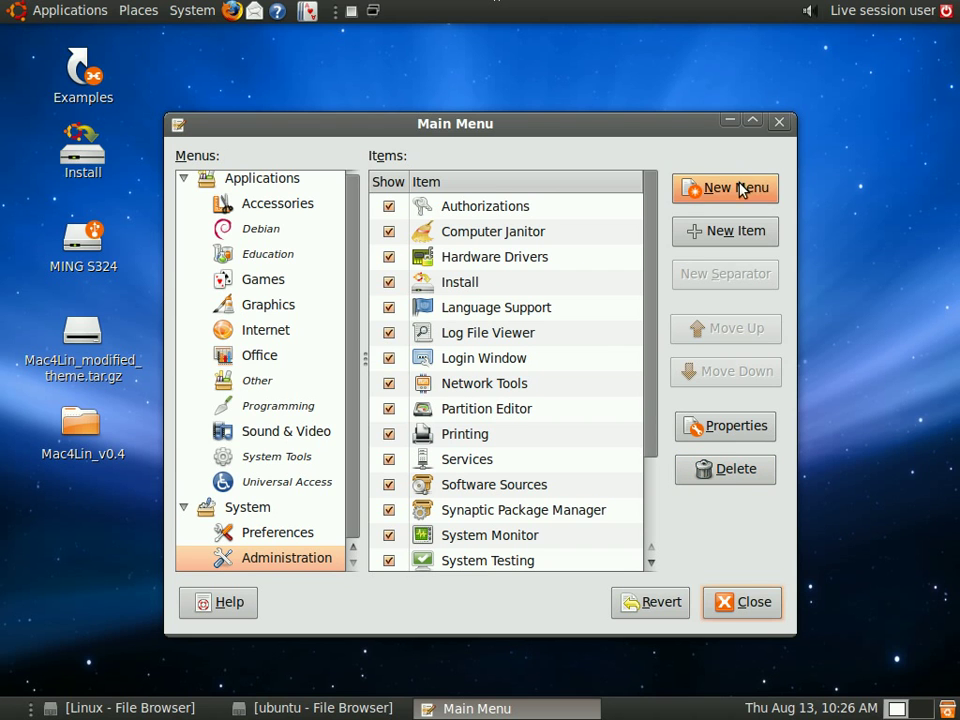
{"action": "left_click", "coordinate": [268, 334]}
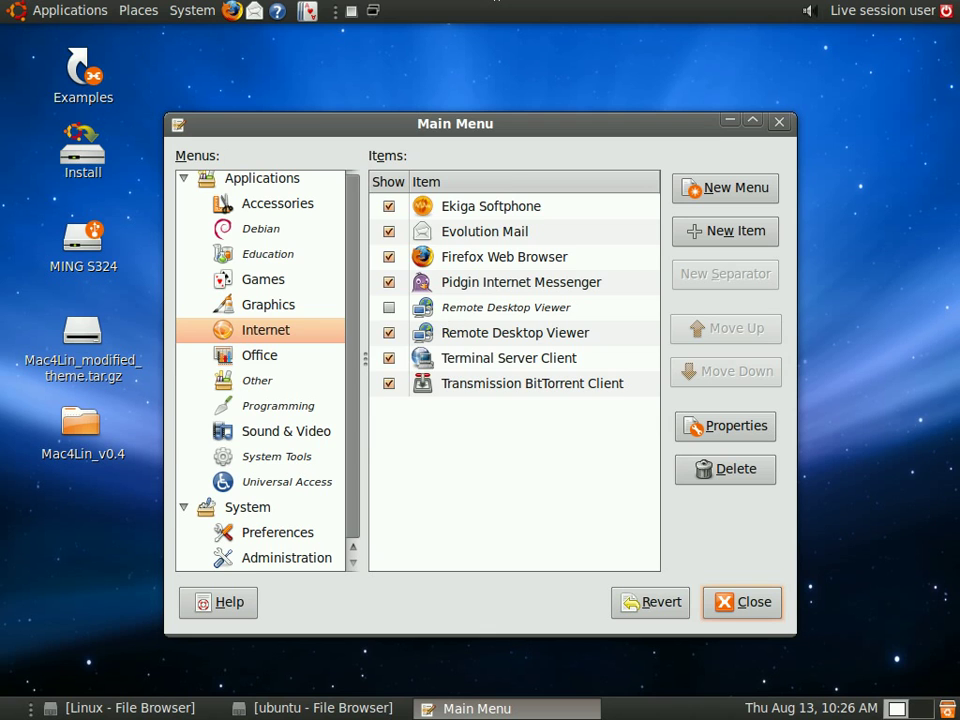
{"action": "left_click", "coordinate": [262, 255]}
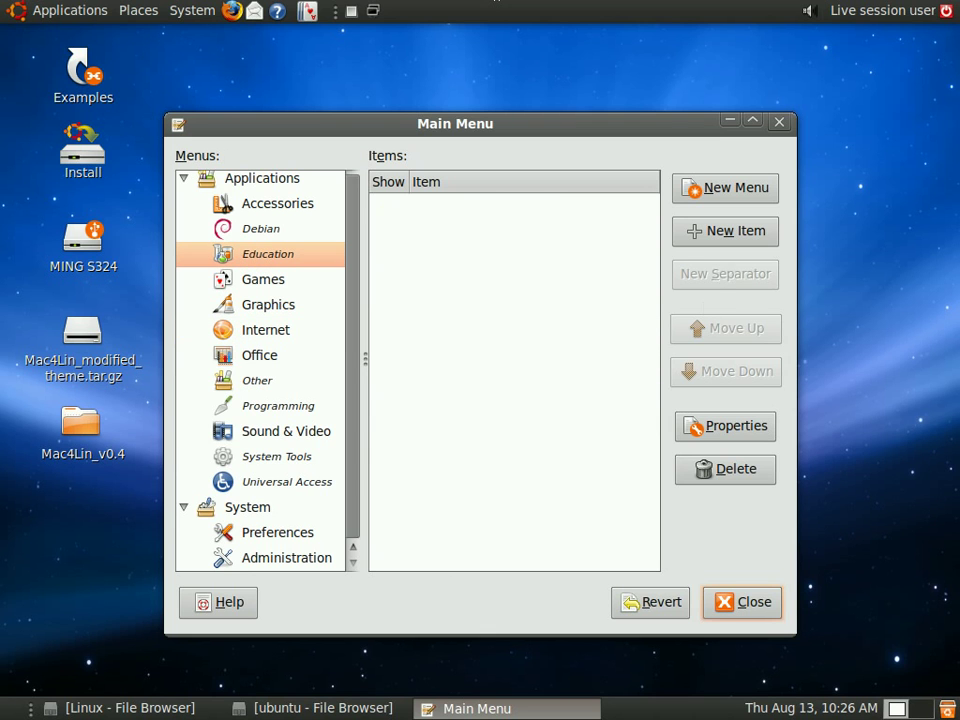
- Insert a separator below Pidgin Internet Messenger in the Internet menu
{"action": "left_click", "coordinate": [285, 328]}
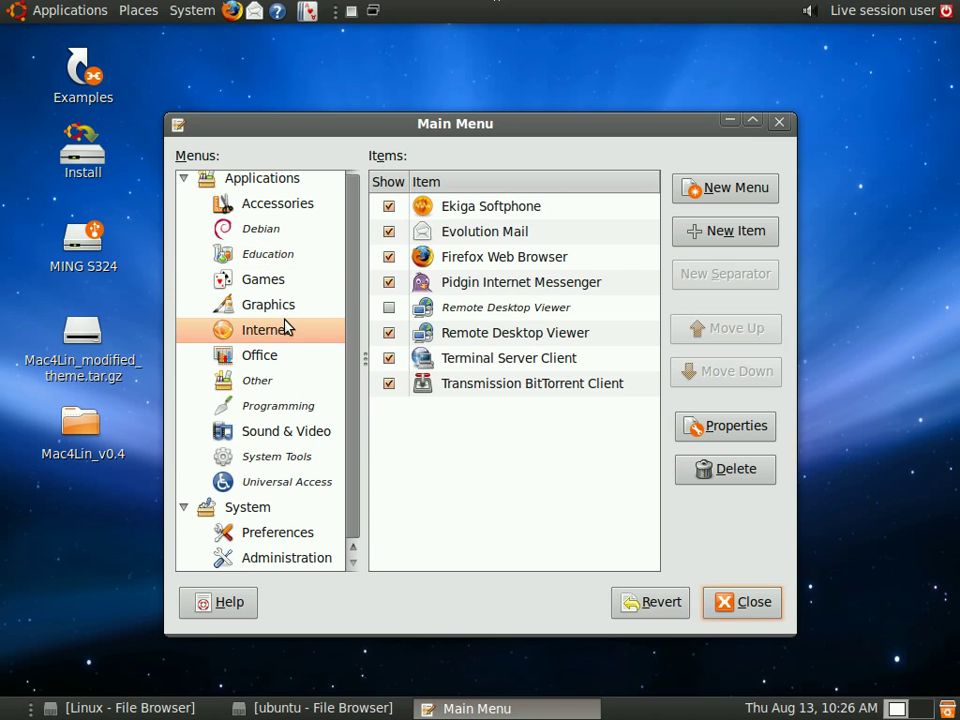
{"action": "left_click", "coordinate": [500, 306]}
{"action": "left_click", "coordinate": [495, 284]}
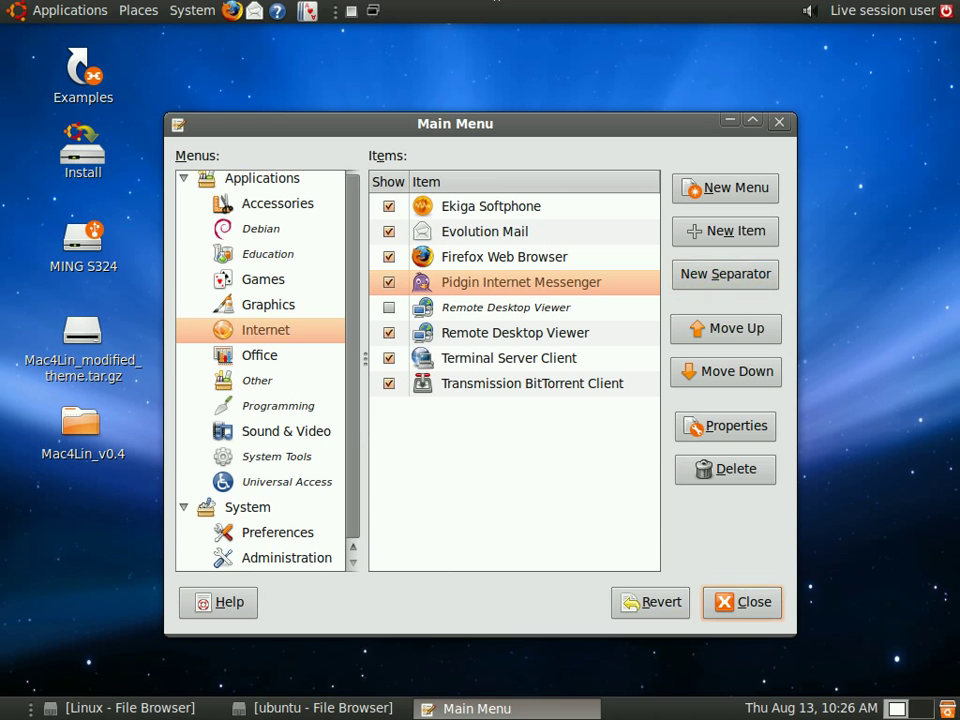
{"action": "left_click", "coordinate": [713, 278]}
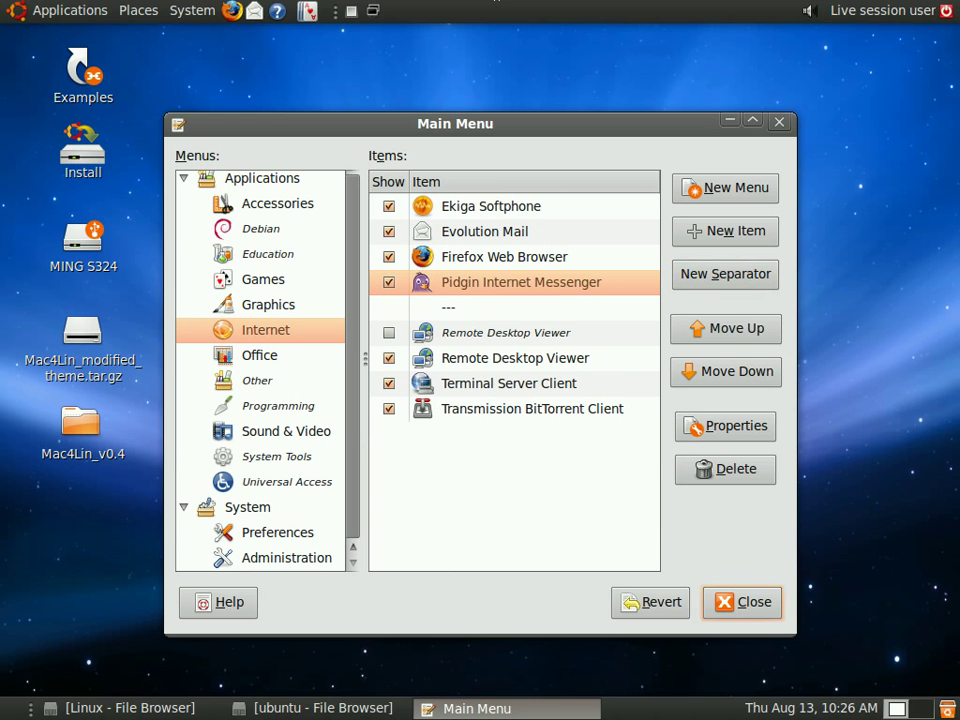
- Confirm the new separator appears under Applications > Internet, then dismiss the menu
{"action": "left_click", "coordinate": [3, 6]}
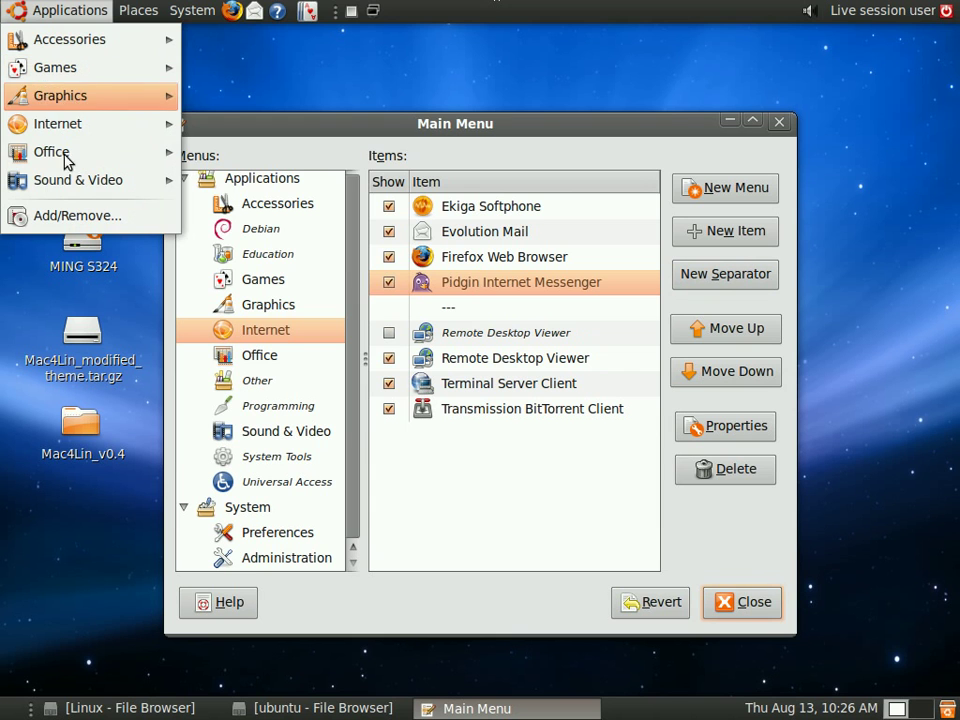
{"action": "mouse_move", "coordinate": [57, 142]}
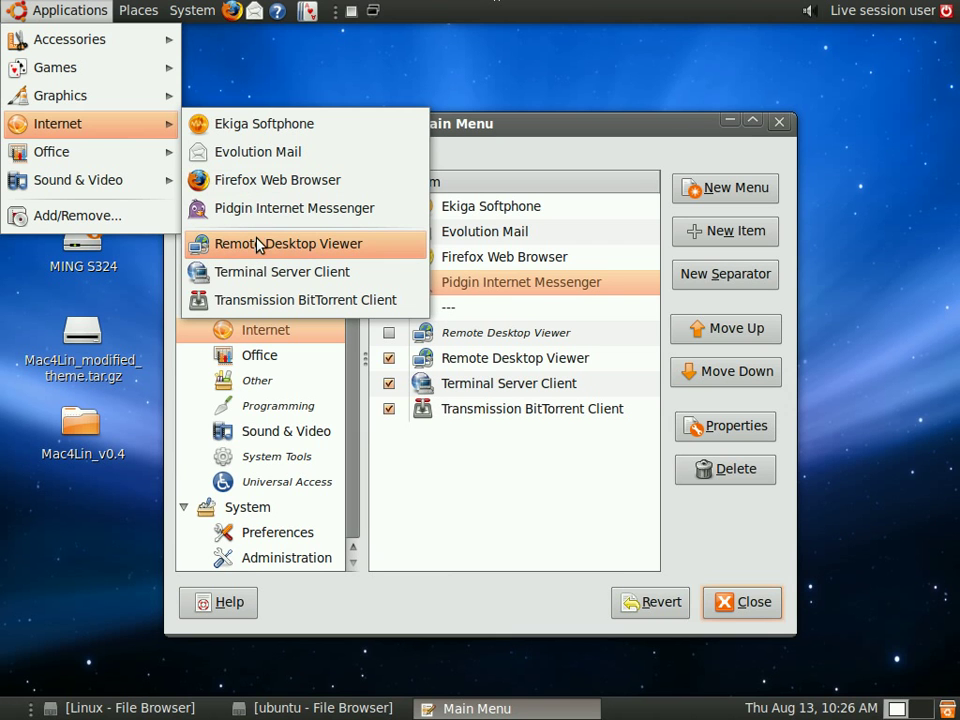
{"action": "key", "text": "Escape"}
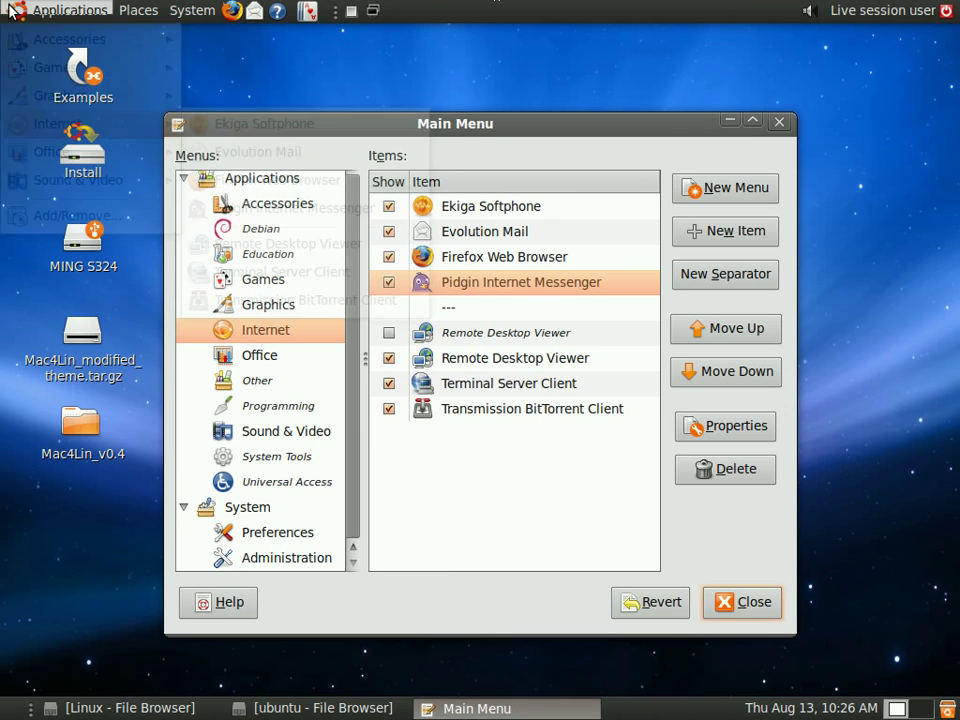
- Close the Main Menu editor, leaving only the bare desktop
{"action": "left_click", "coordinate": [744, 602]}
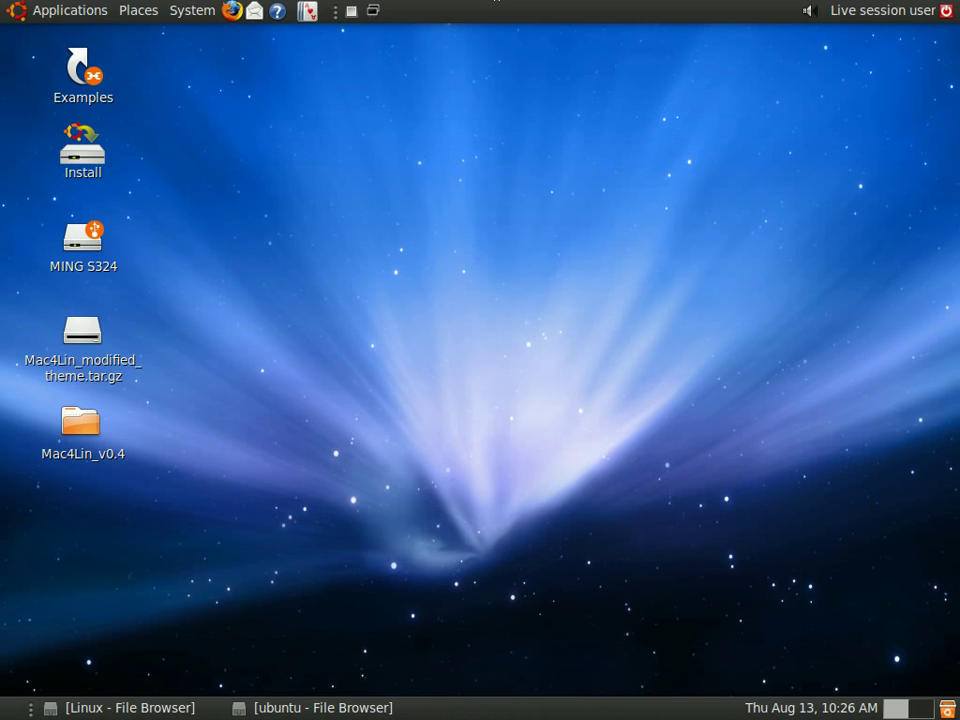